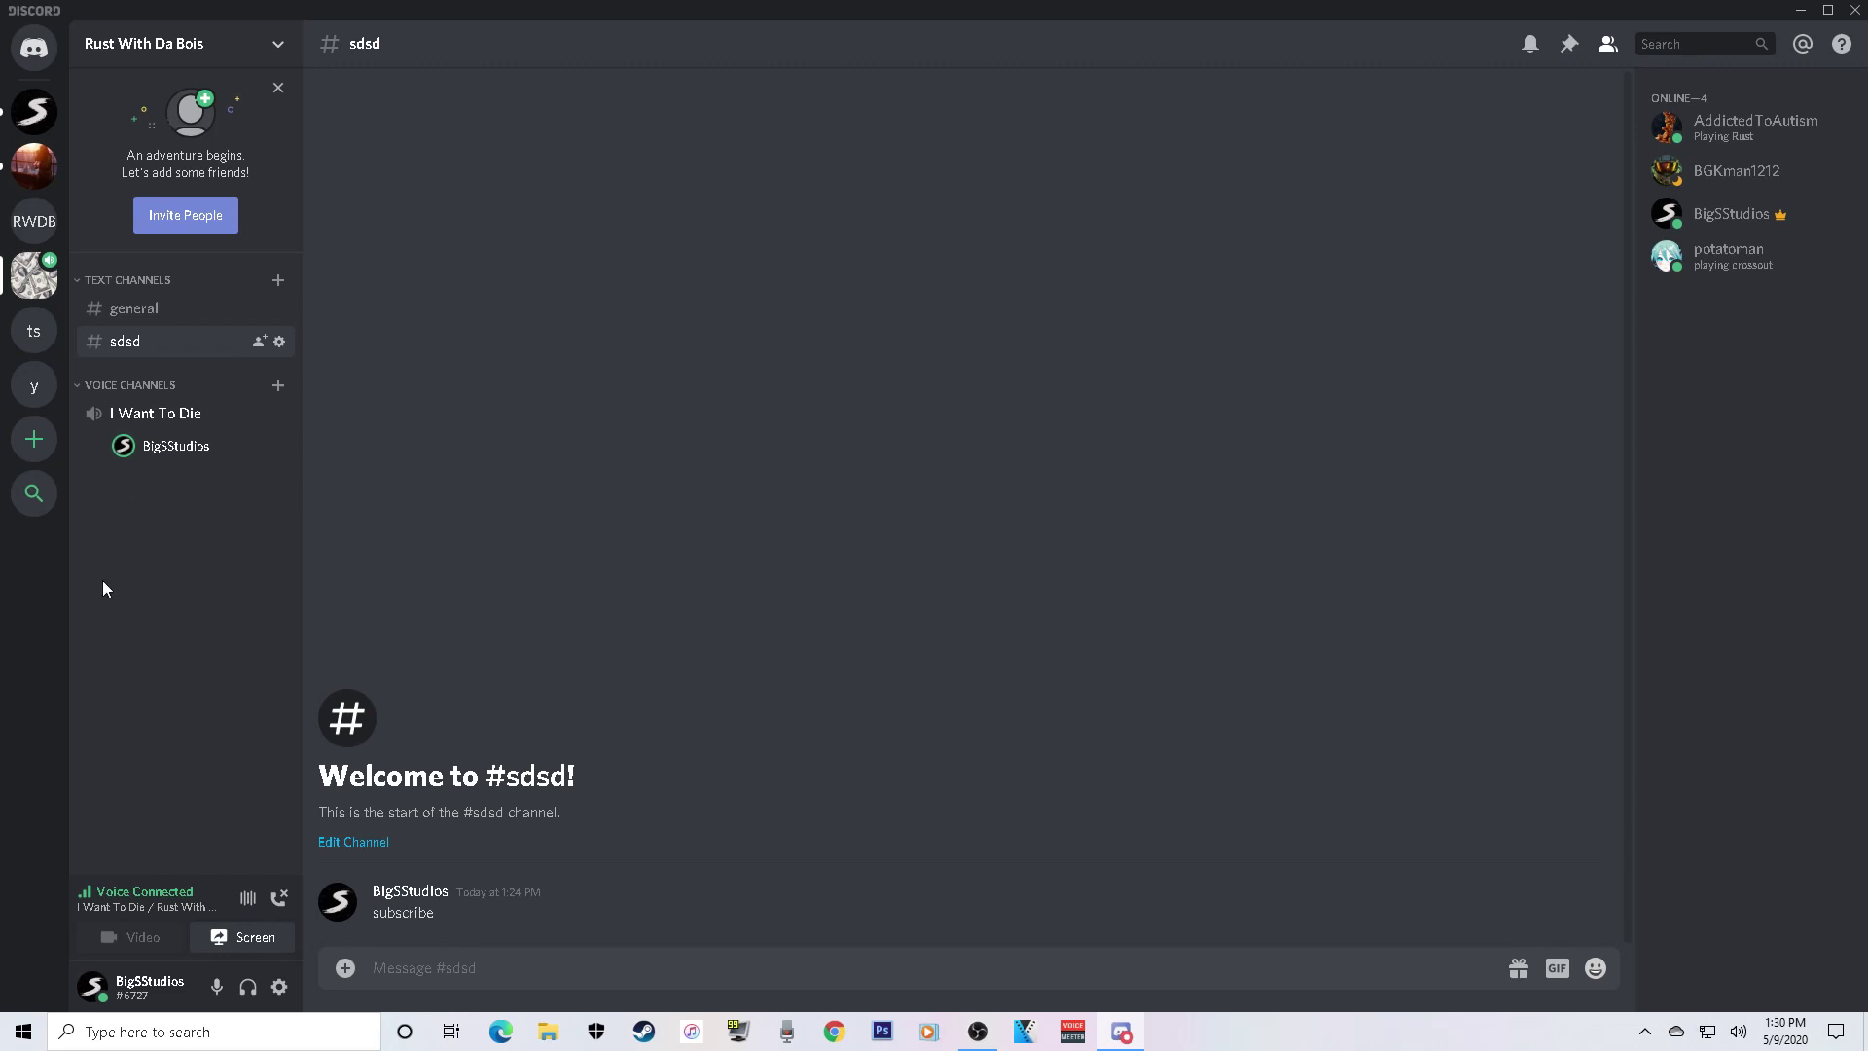
- Confirm Microphone (Yeti Stereo Microphone) as the input device in Discord's Voice & Video settings
click(280, 987)
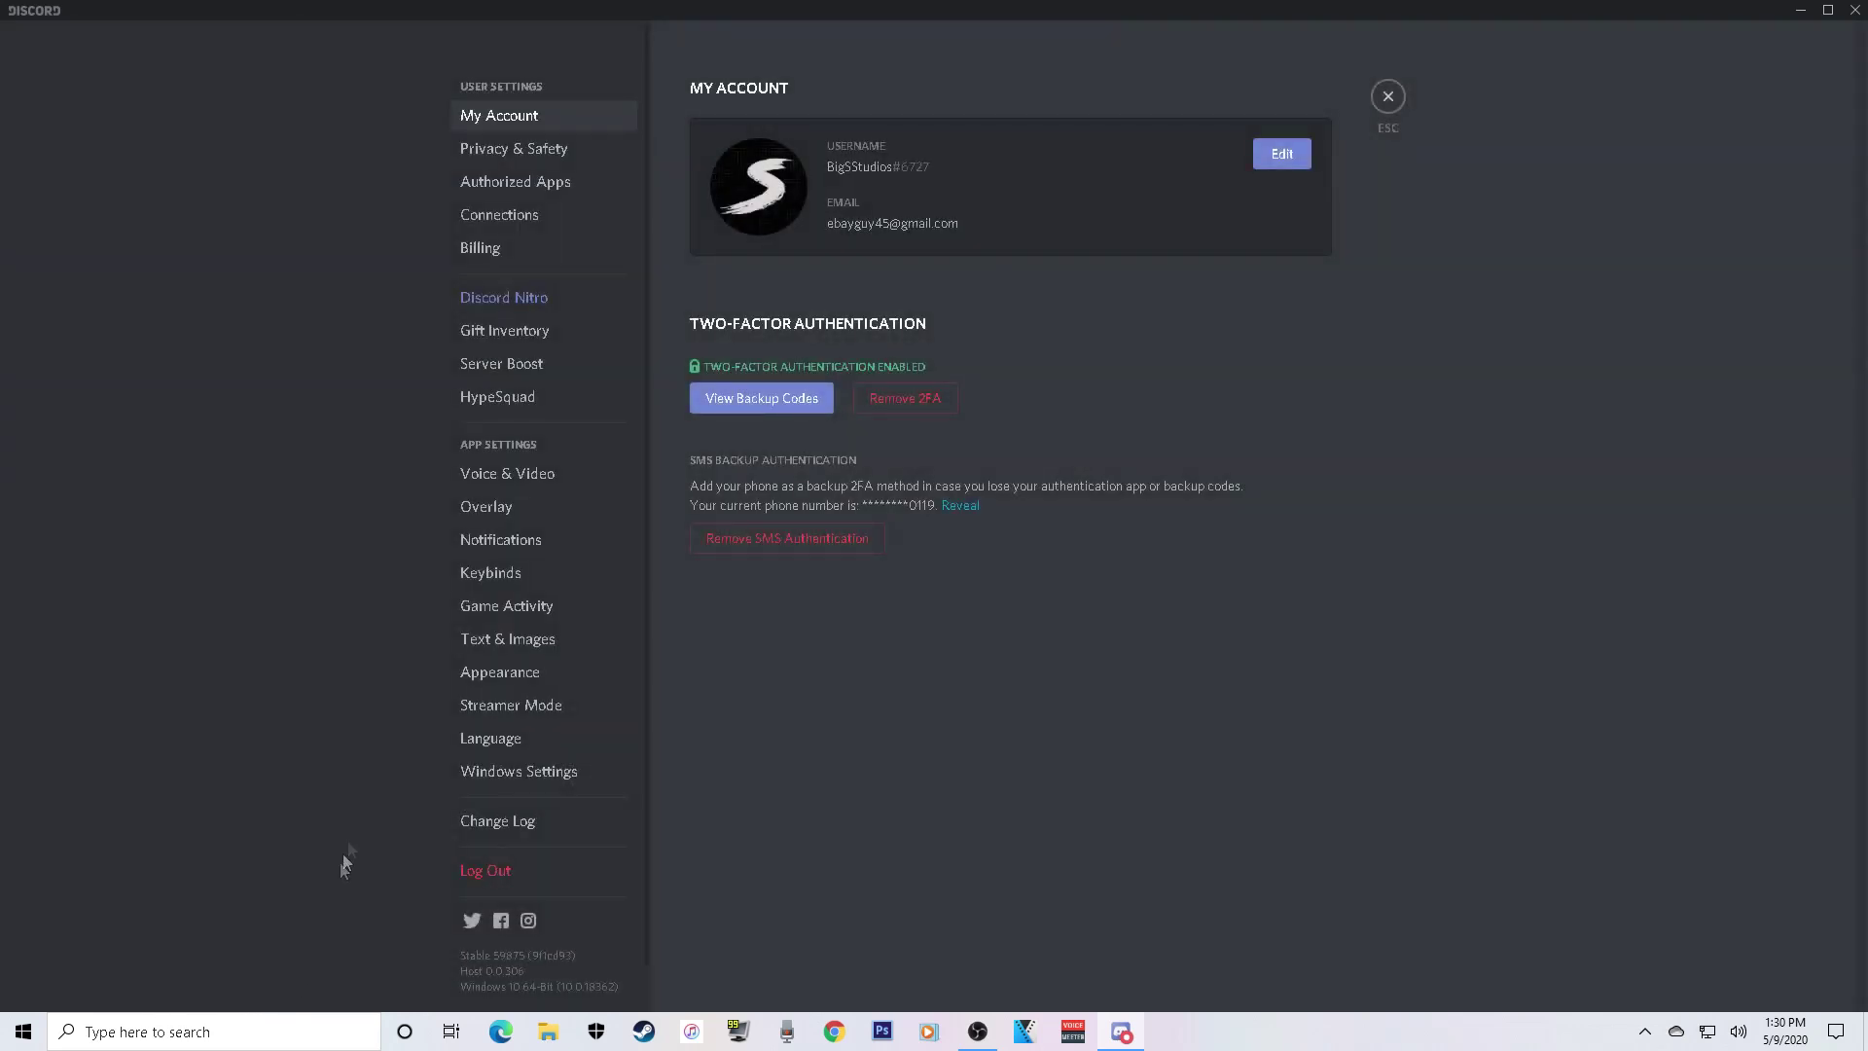
click(498, 476)
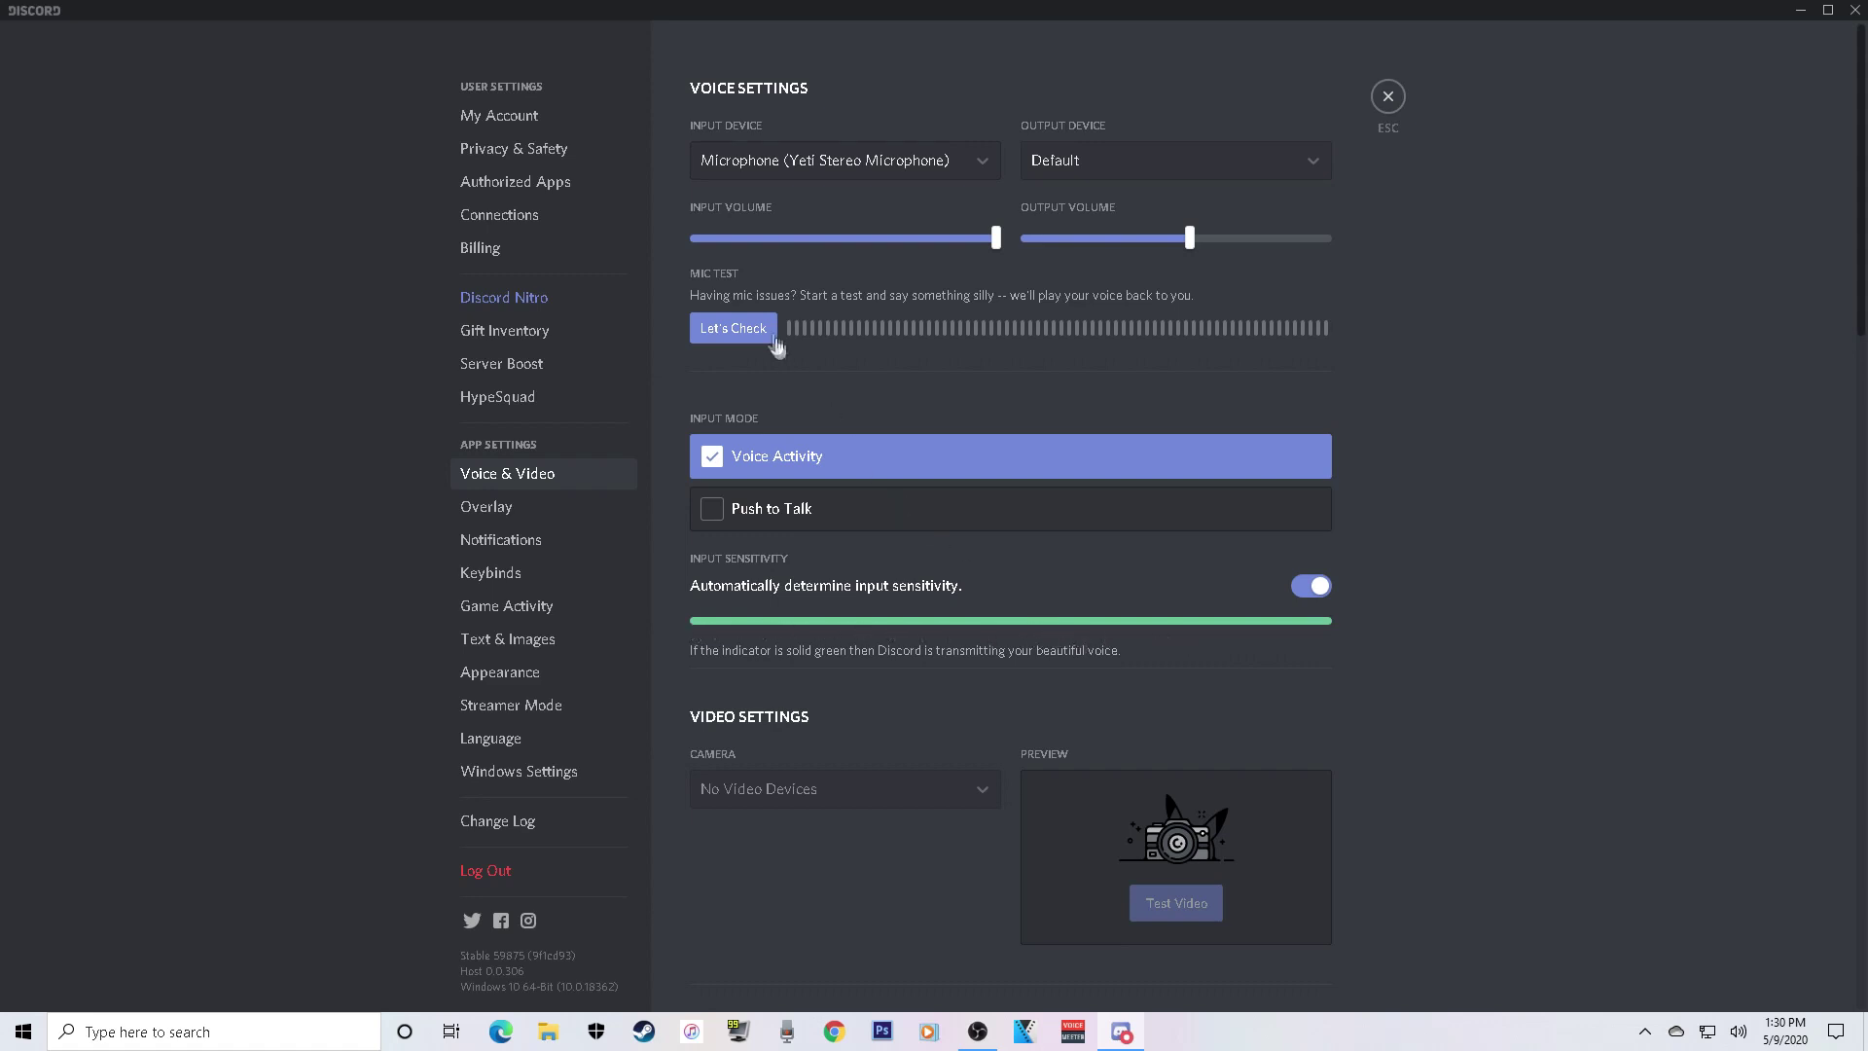
click(800, 162)
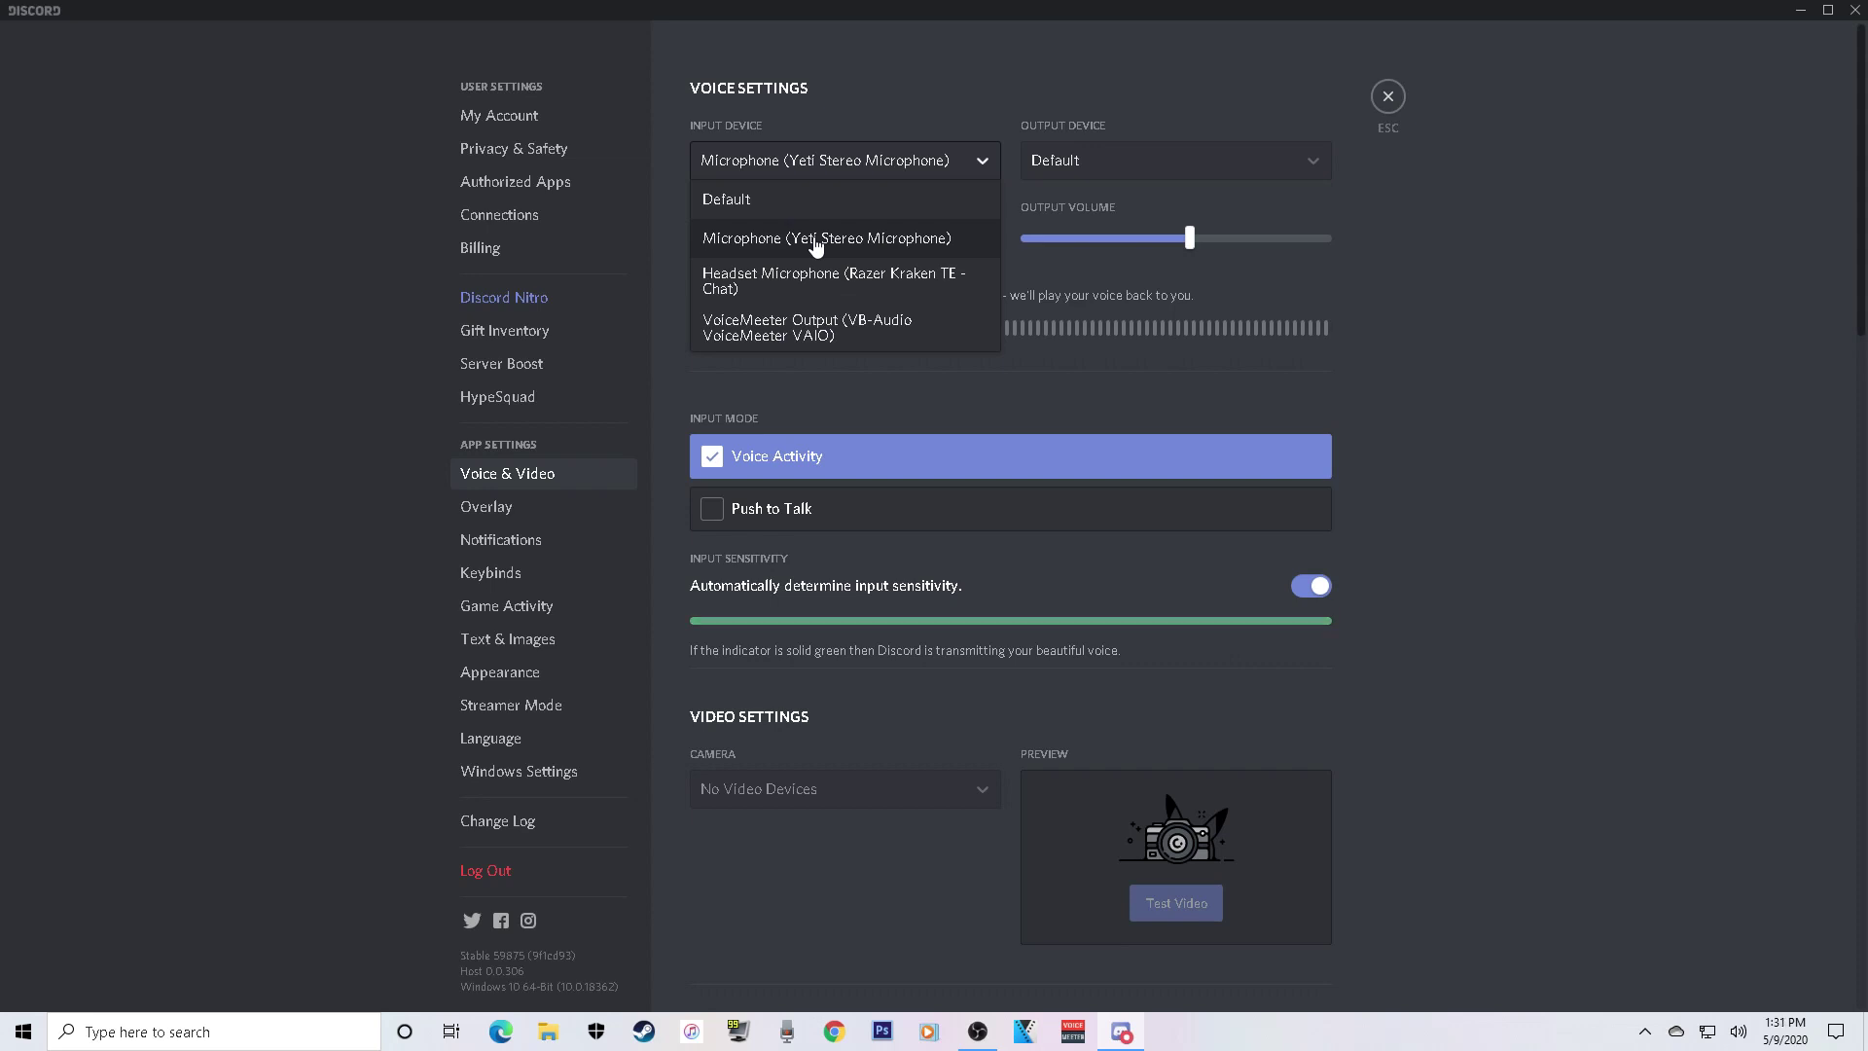
click(824, 54)
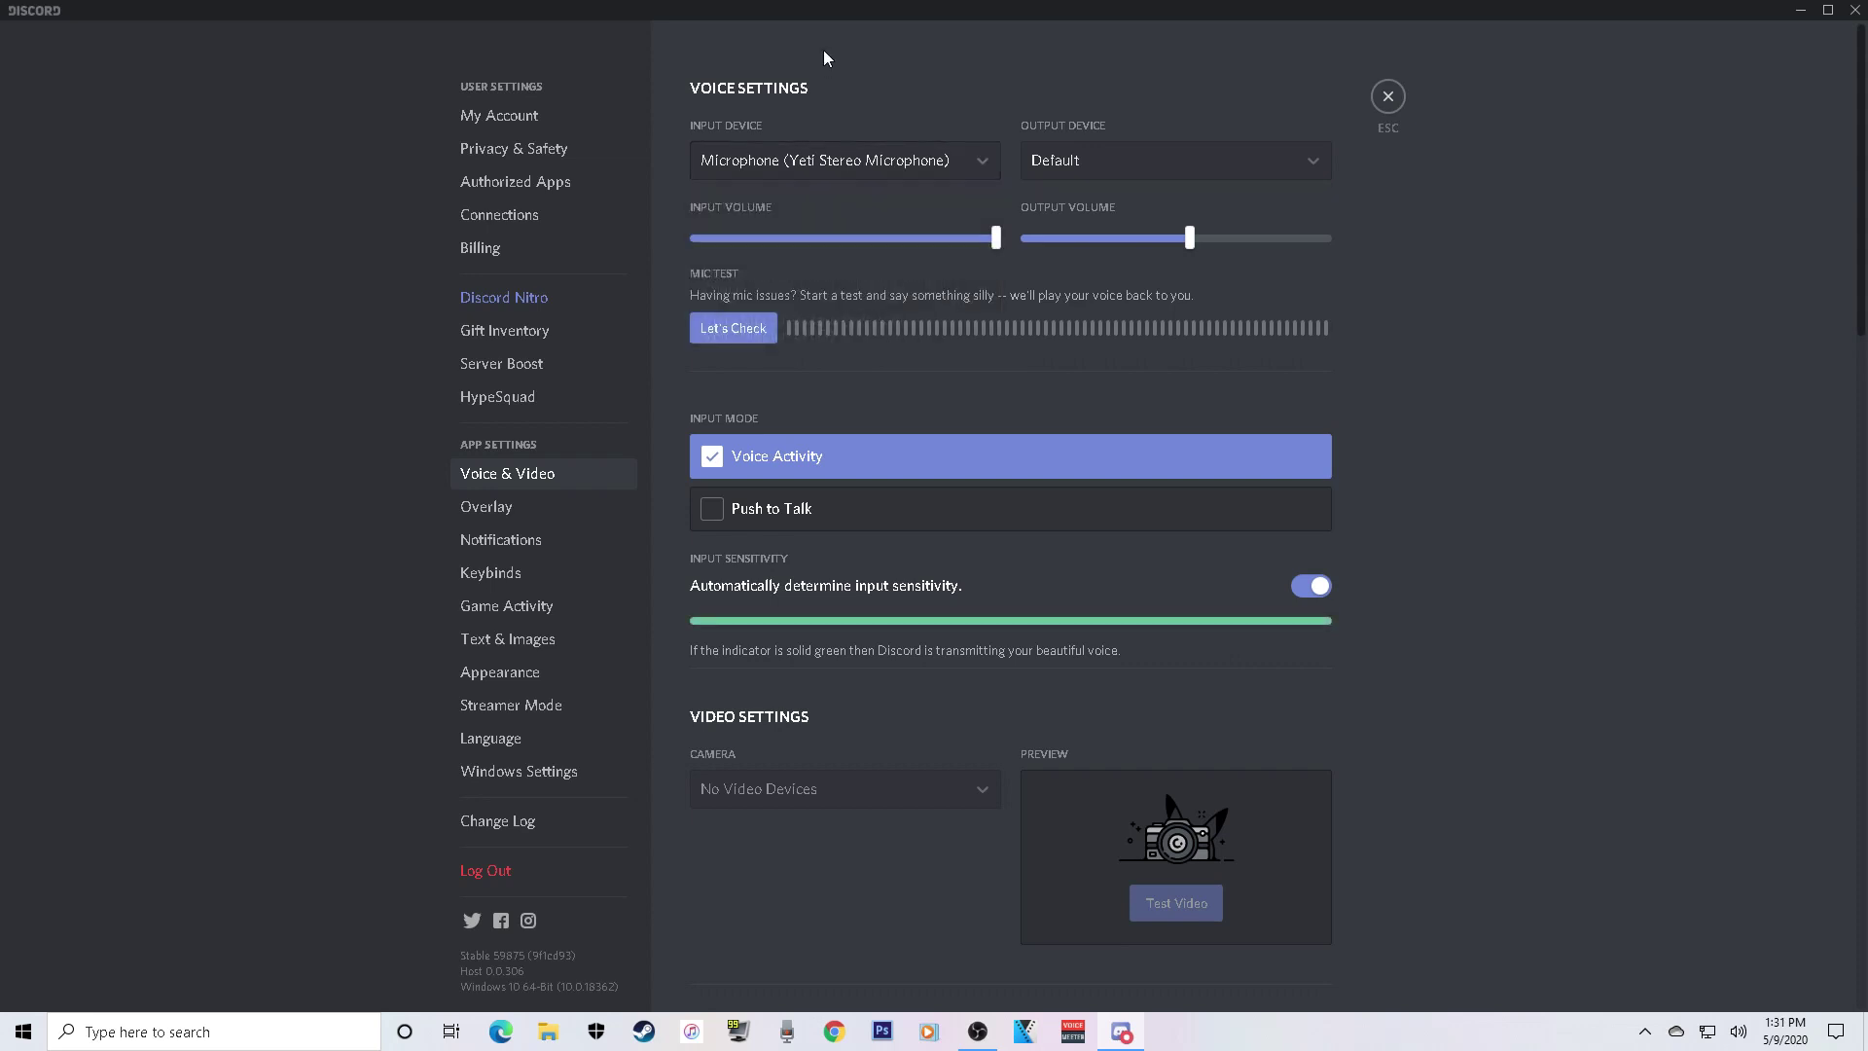
click(734, 339)
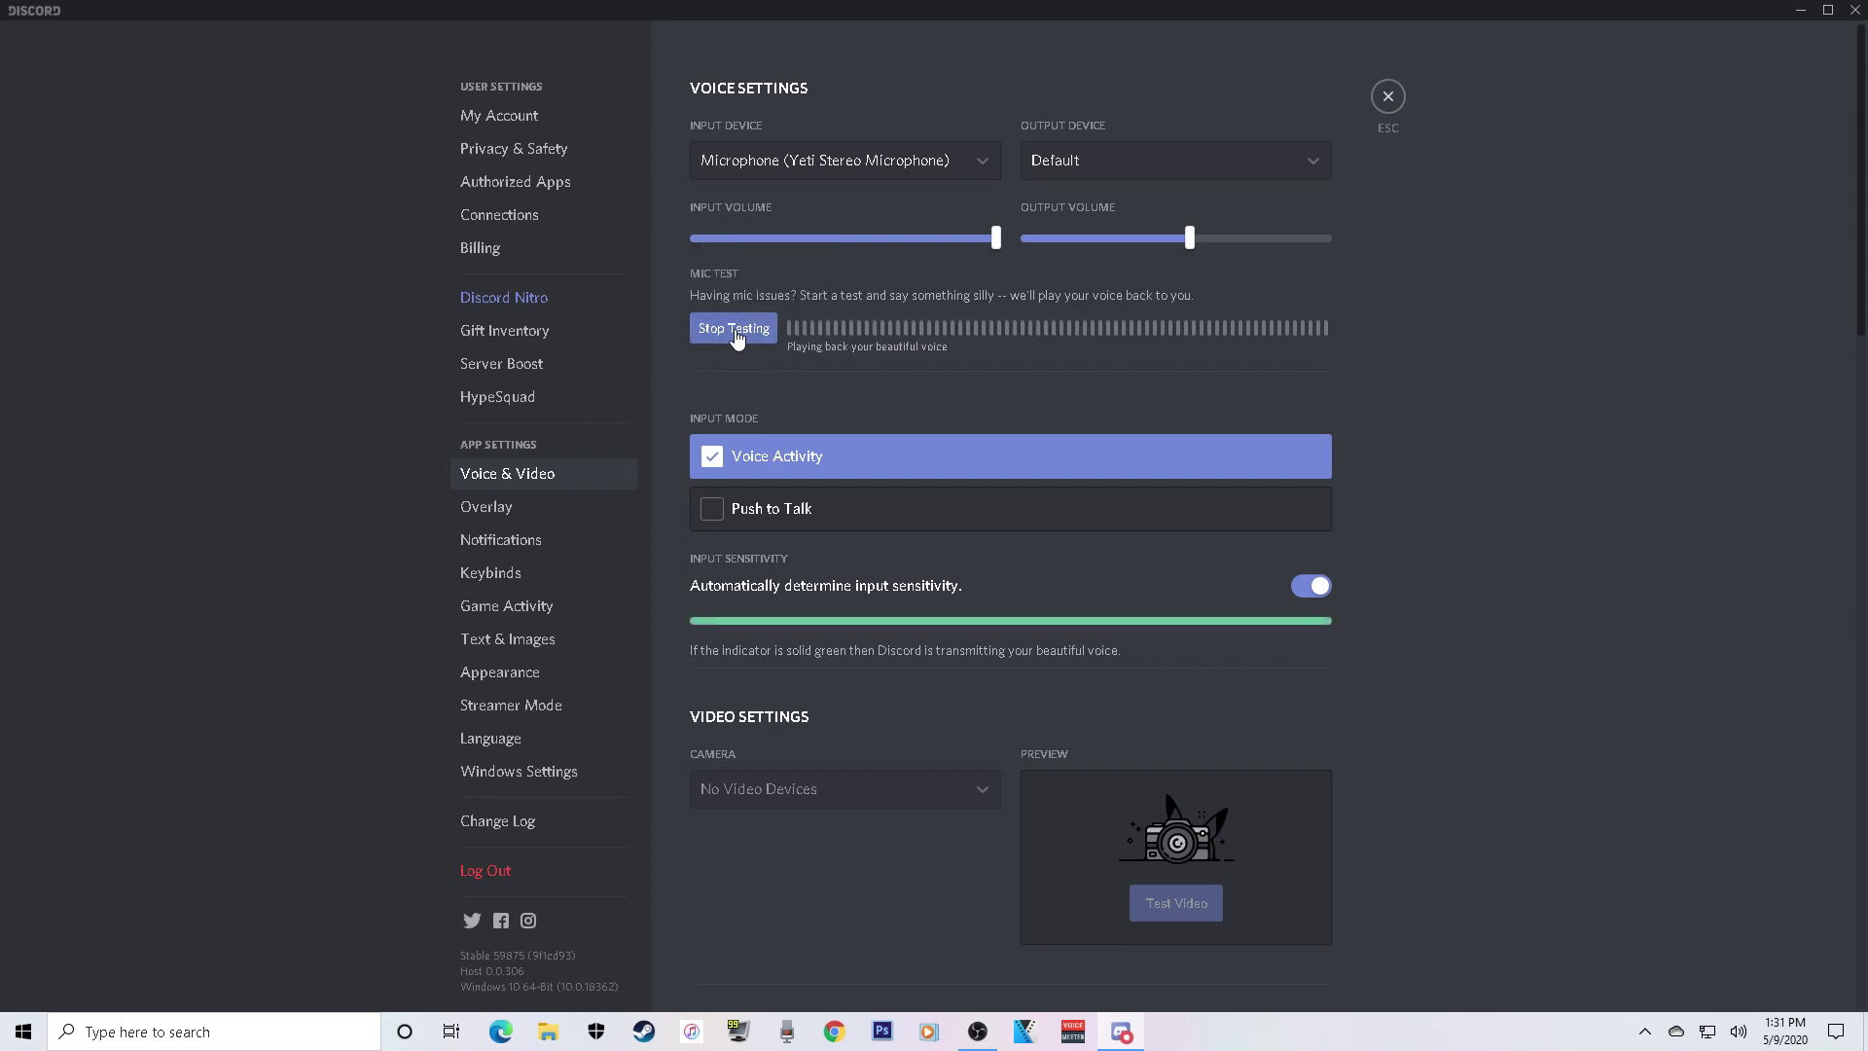
click(735, 330)
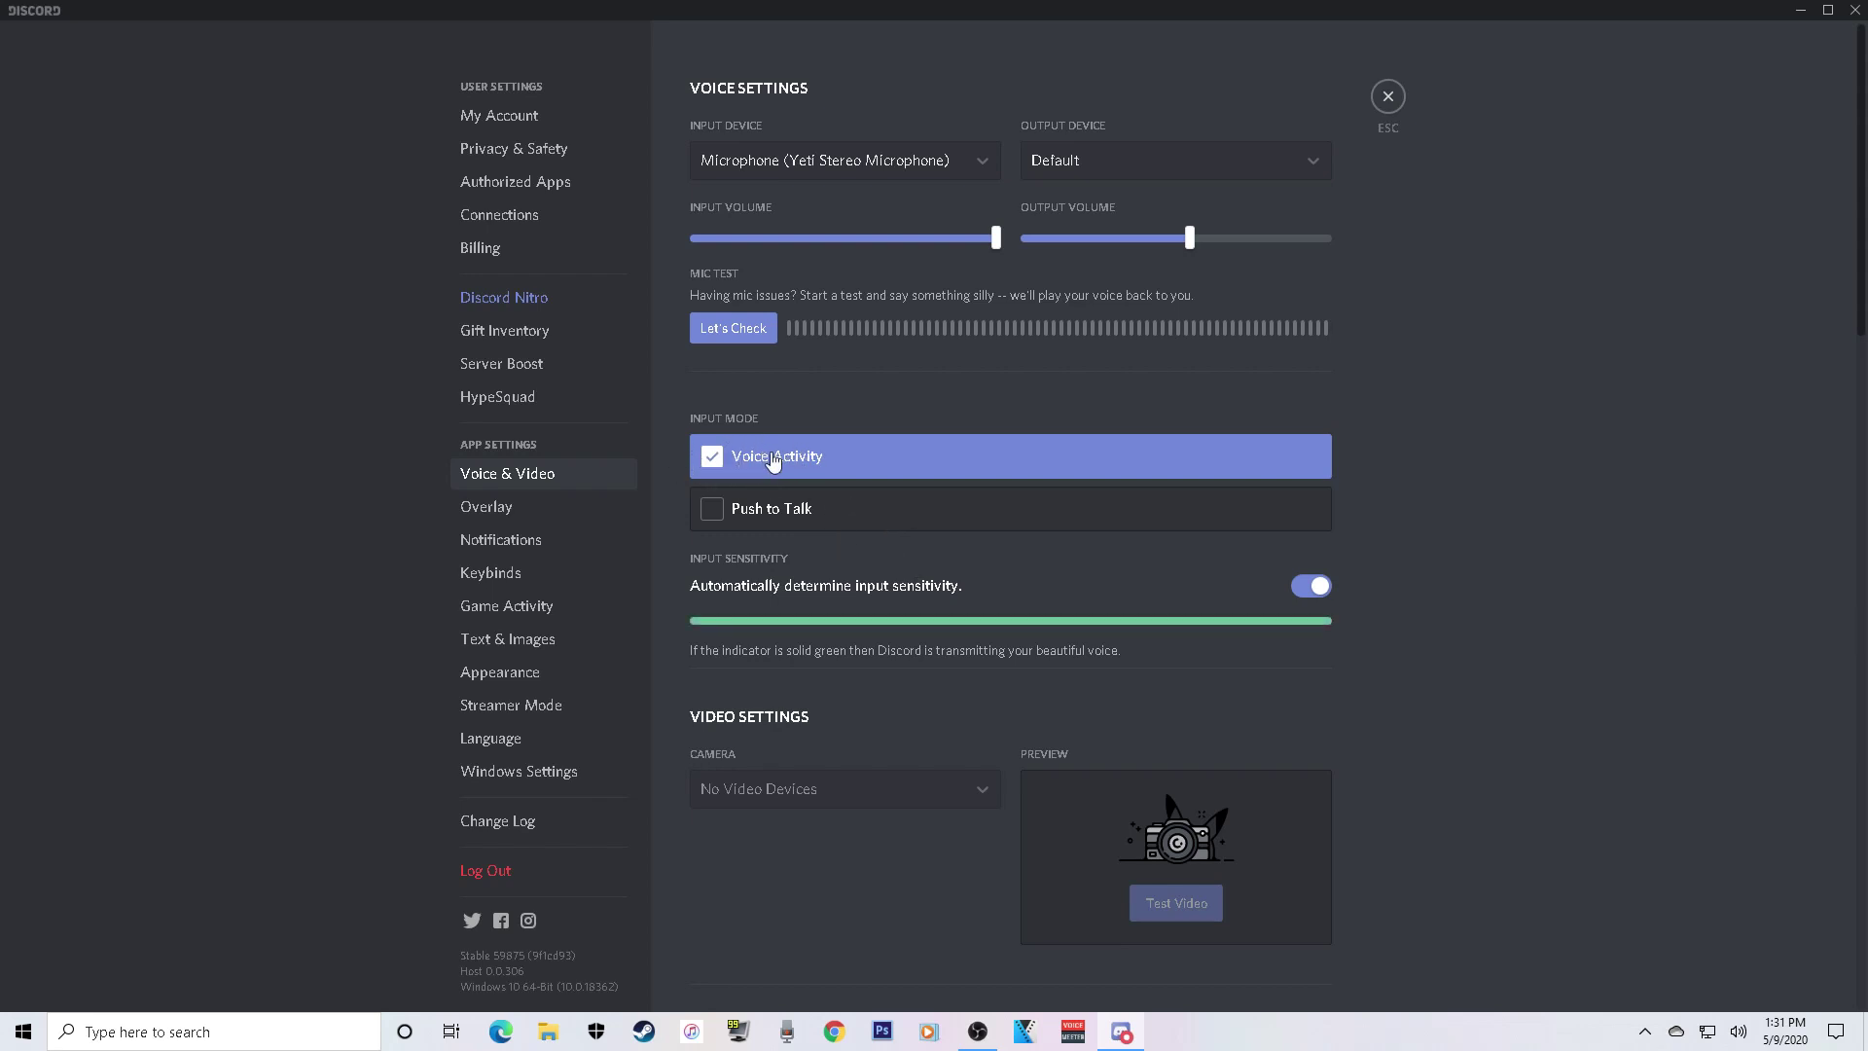
- Review the Advanced voice settings, then close User Settings to return to #sdsd
scroll(773, 459, down, 9)
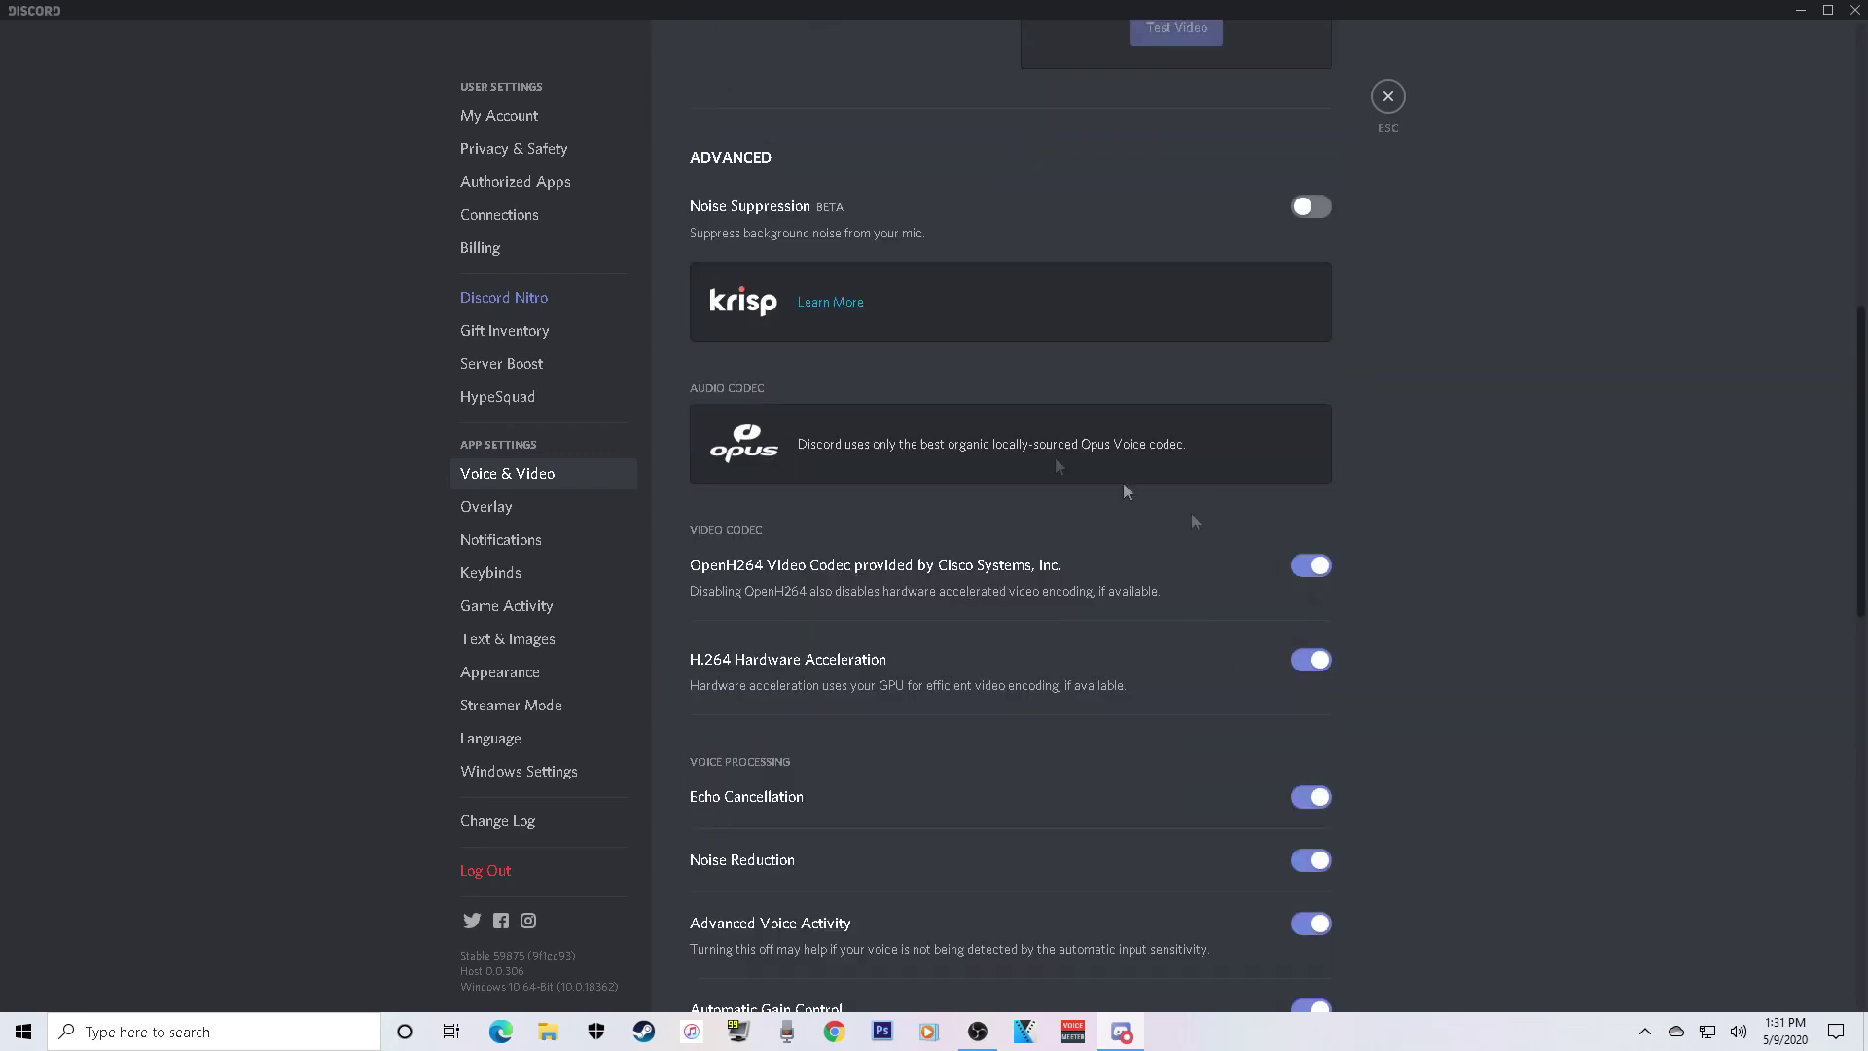
scroll(1401, 617, down, 3)
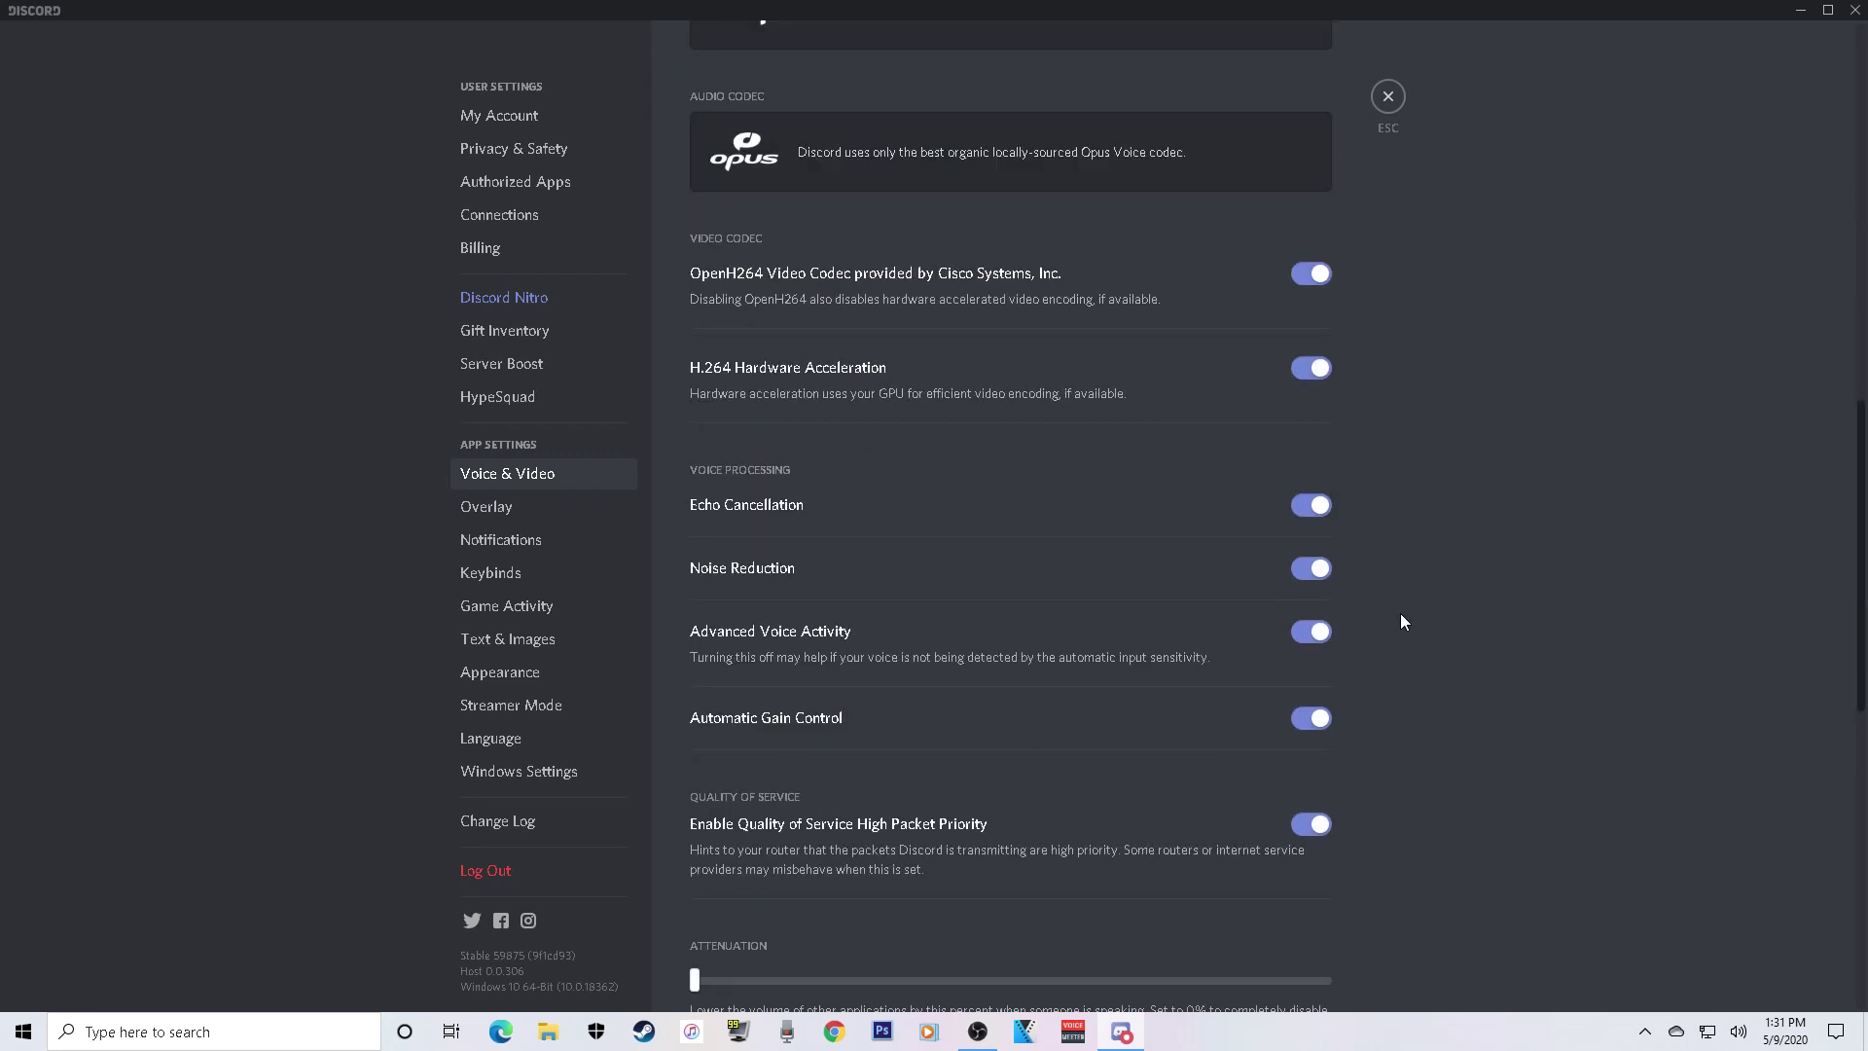
scroll(1402, 617, down, 5)
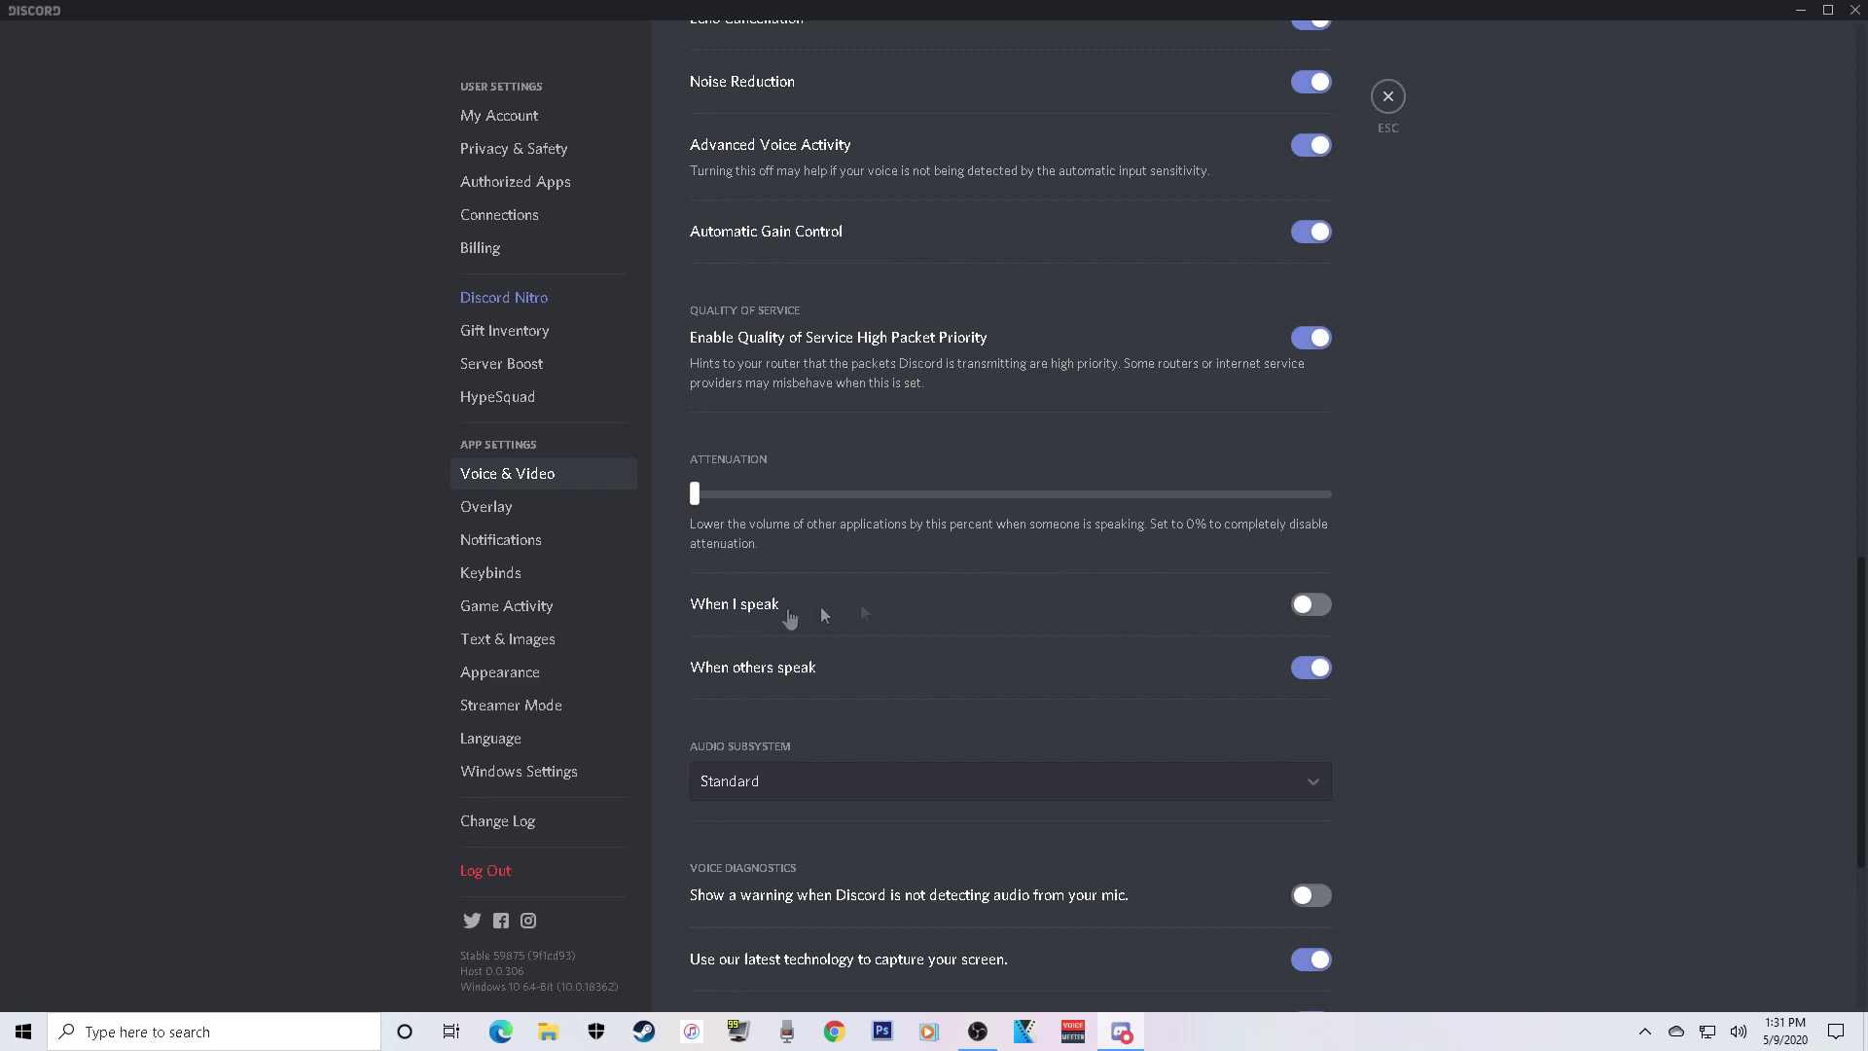
scroll(1086, 675, down, 5)
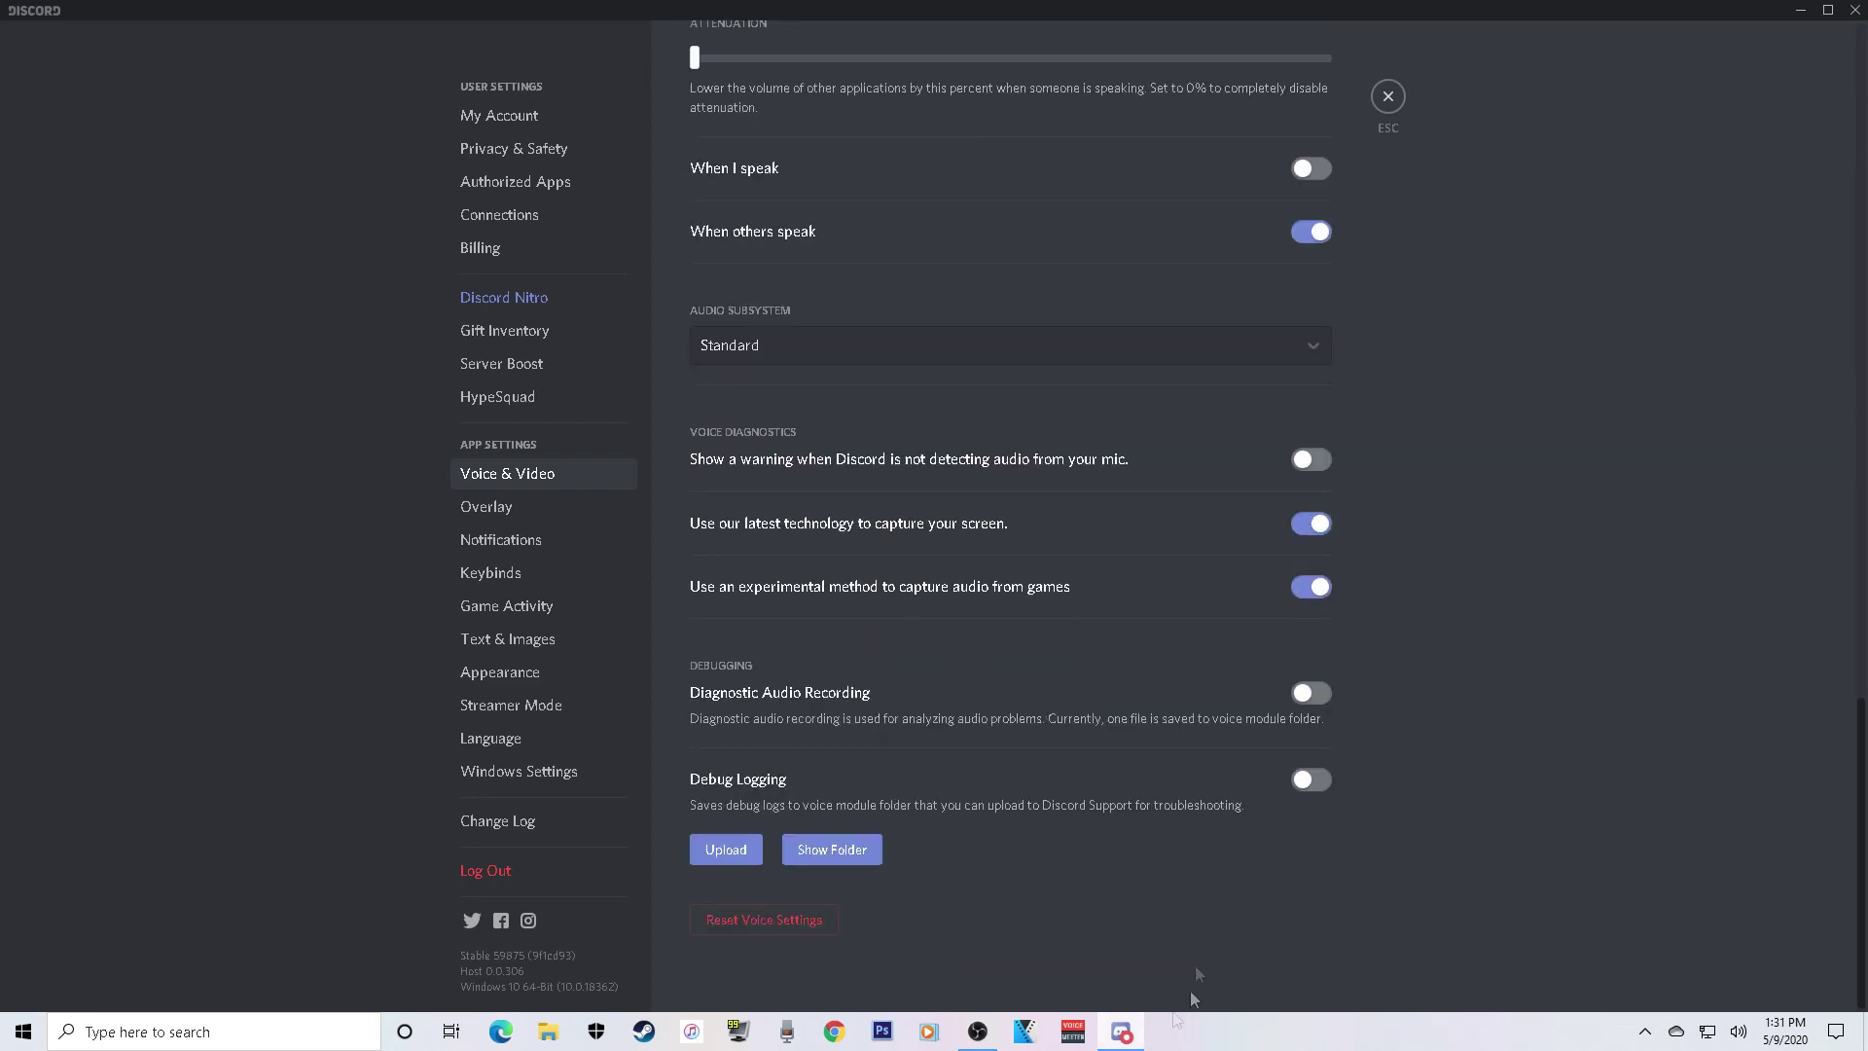
scroll(1062, 669, up, 15)
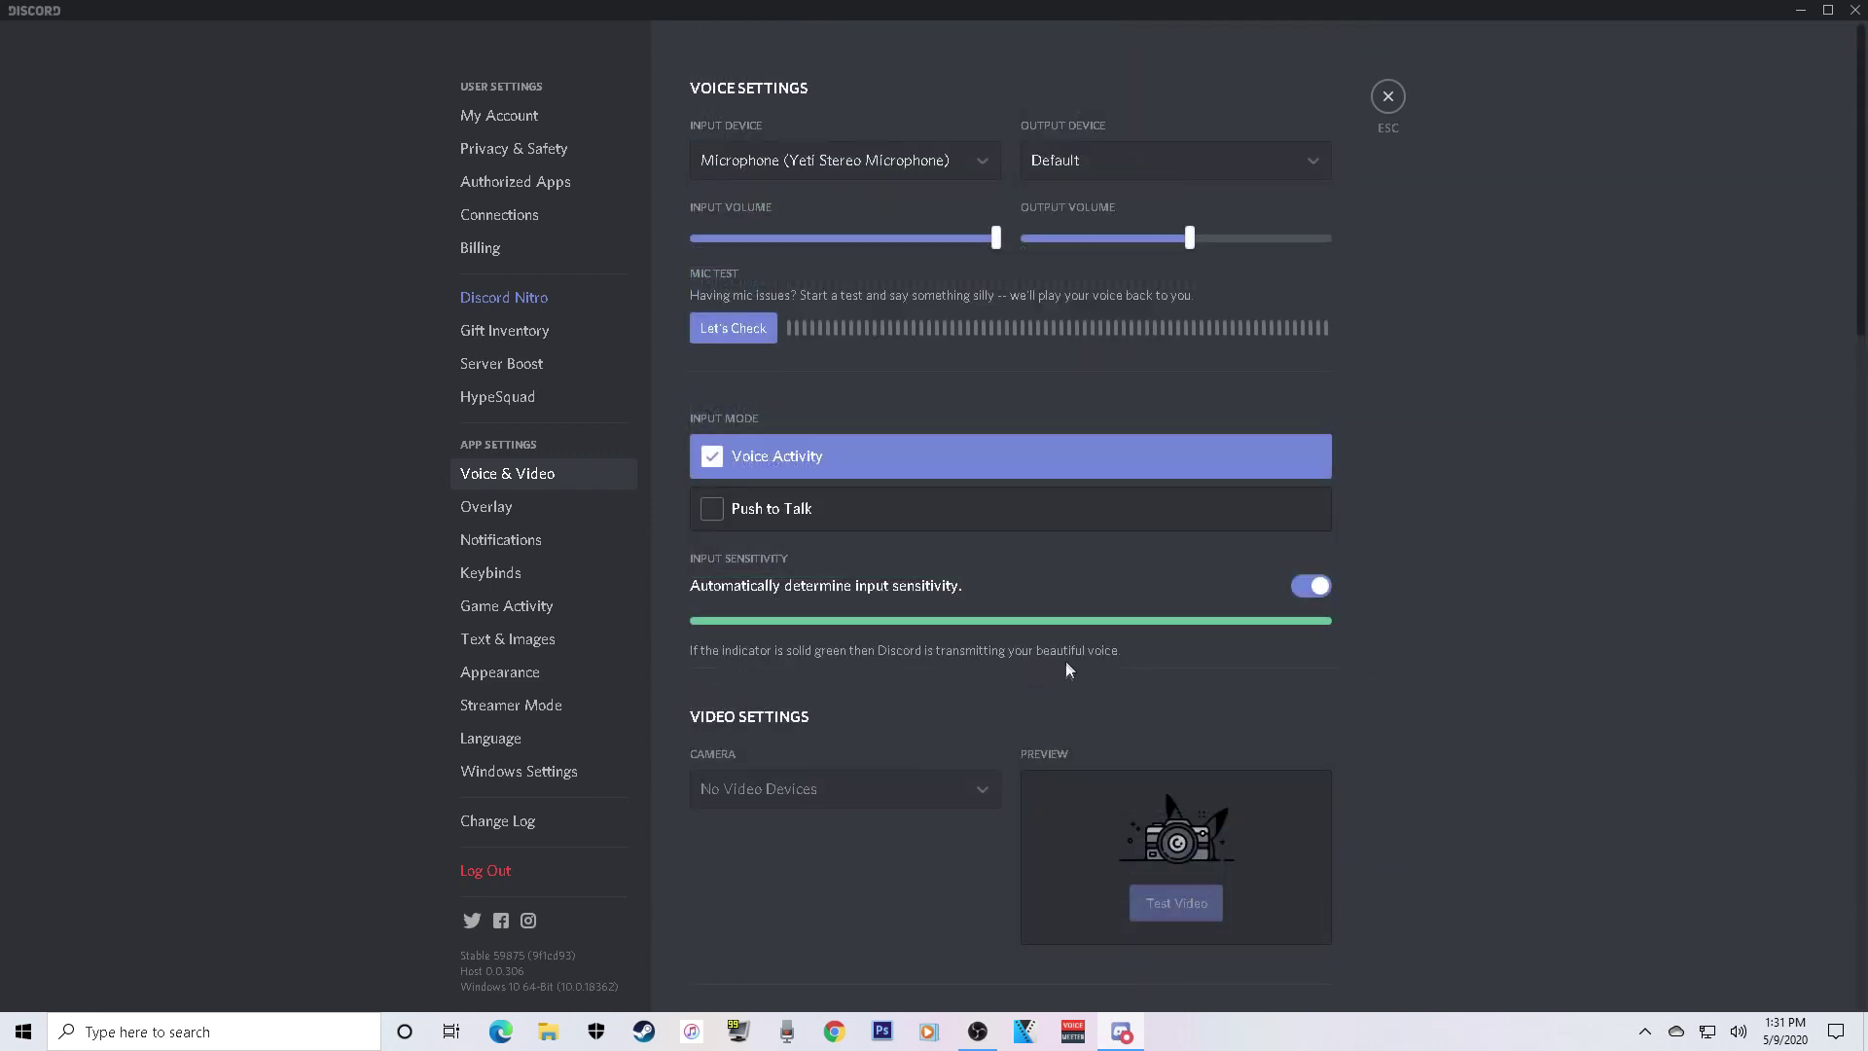
click(1388, 98)
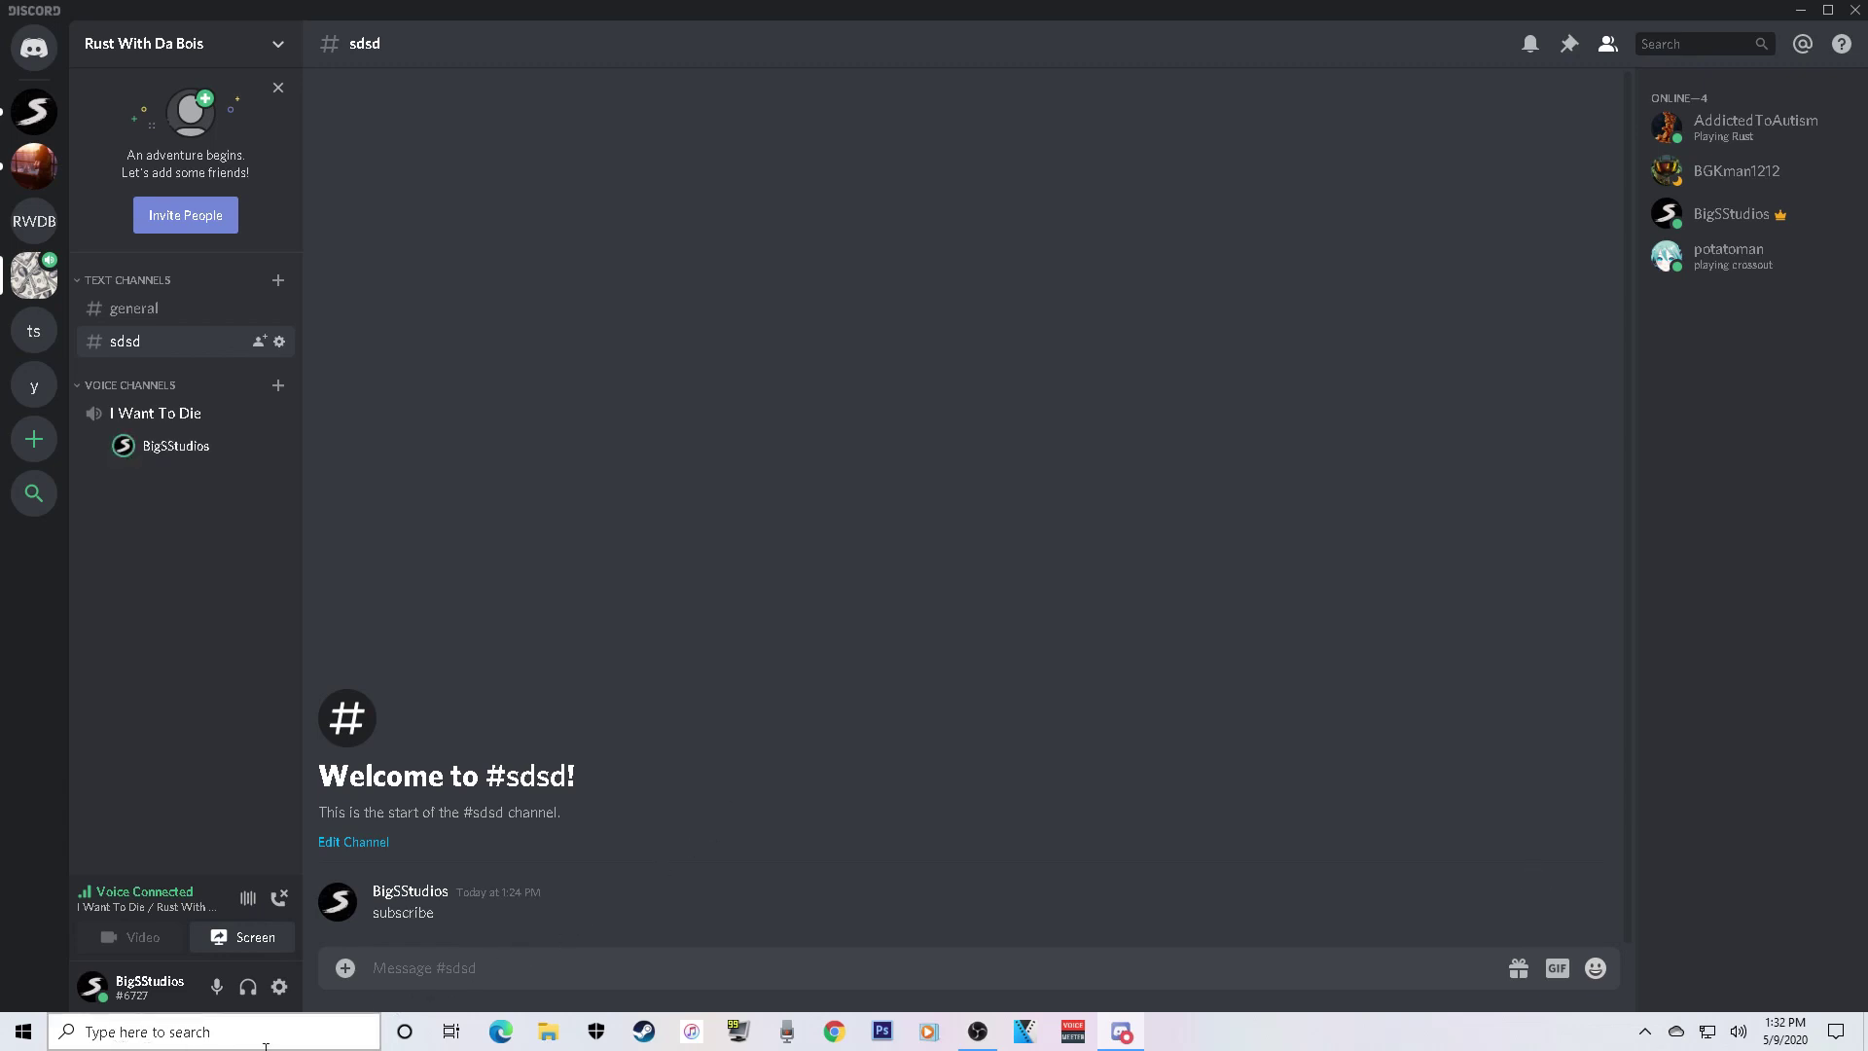
- Search Windows for 'micro' and launch the Microphone privacy settings
click(219, 1033)
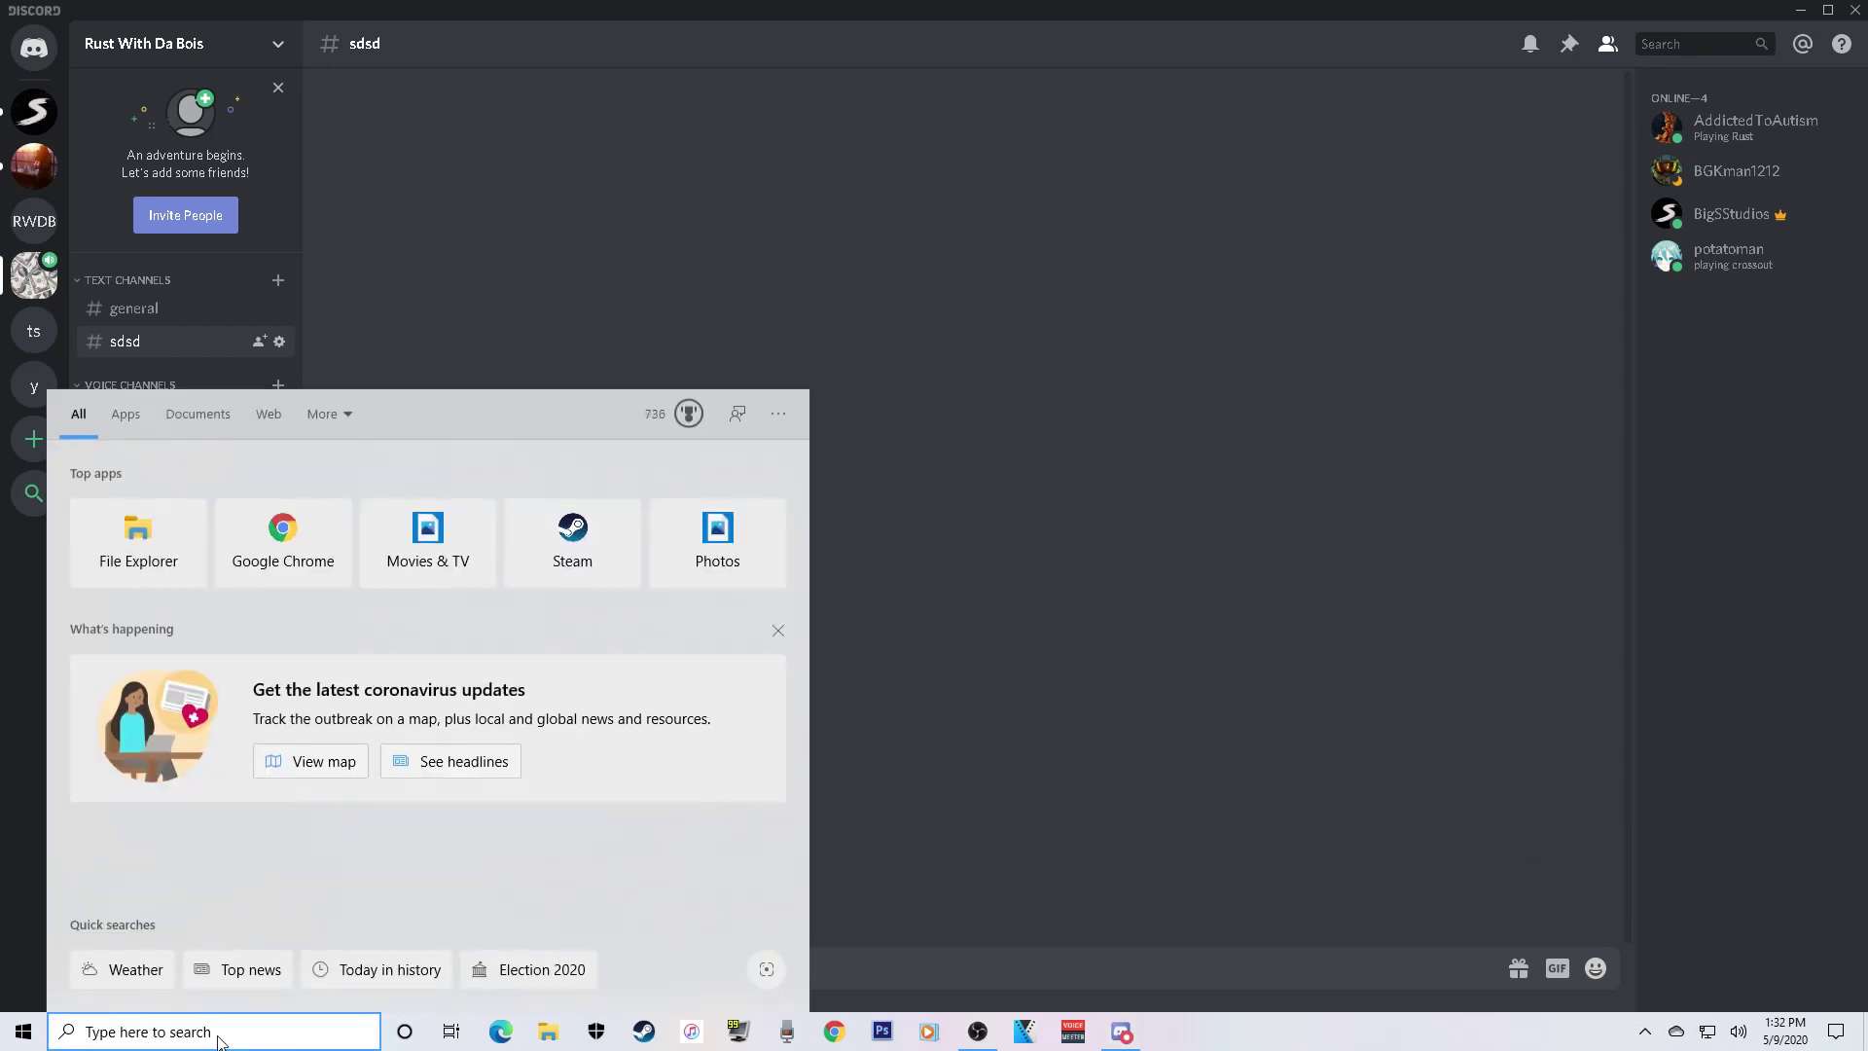
text(micro)
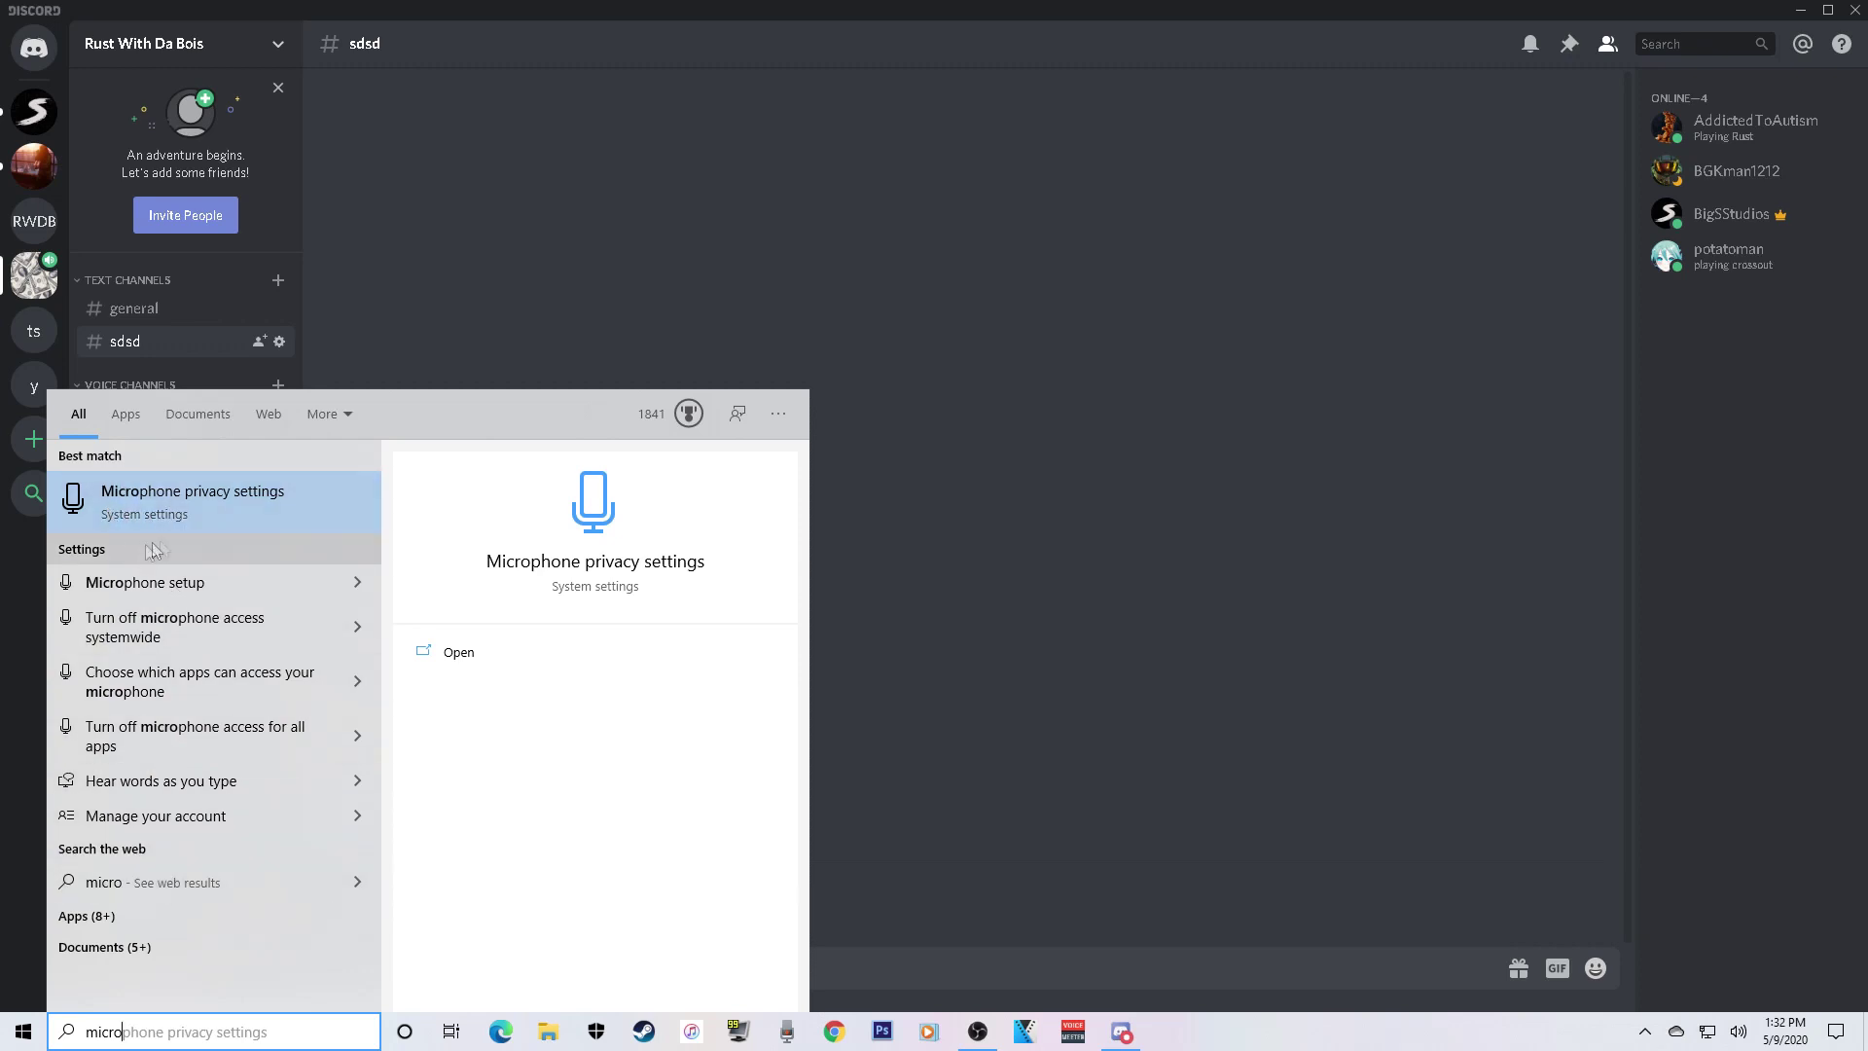
click(223, 510)
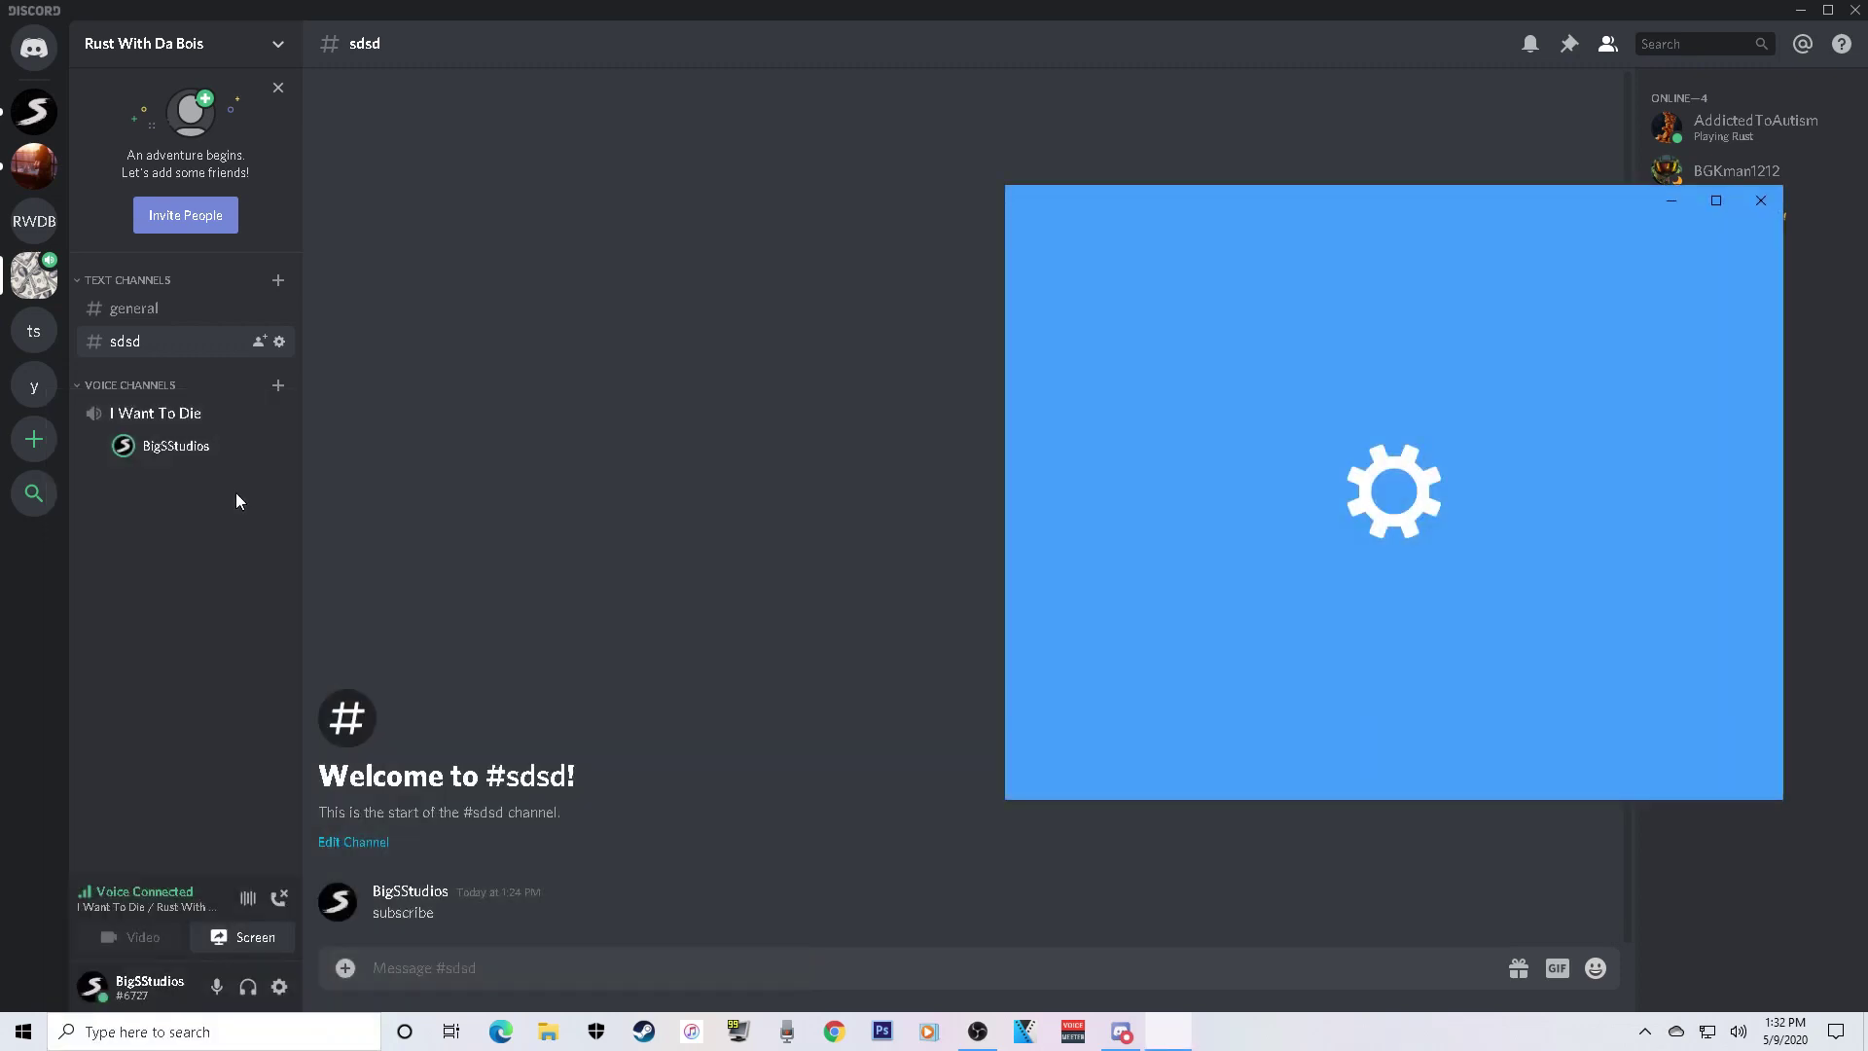
- Maximize Settings, verify microphone access for device, Store and desktop apps, then close it
drag(1553, 199, 1154, 204)
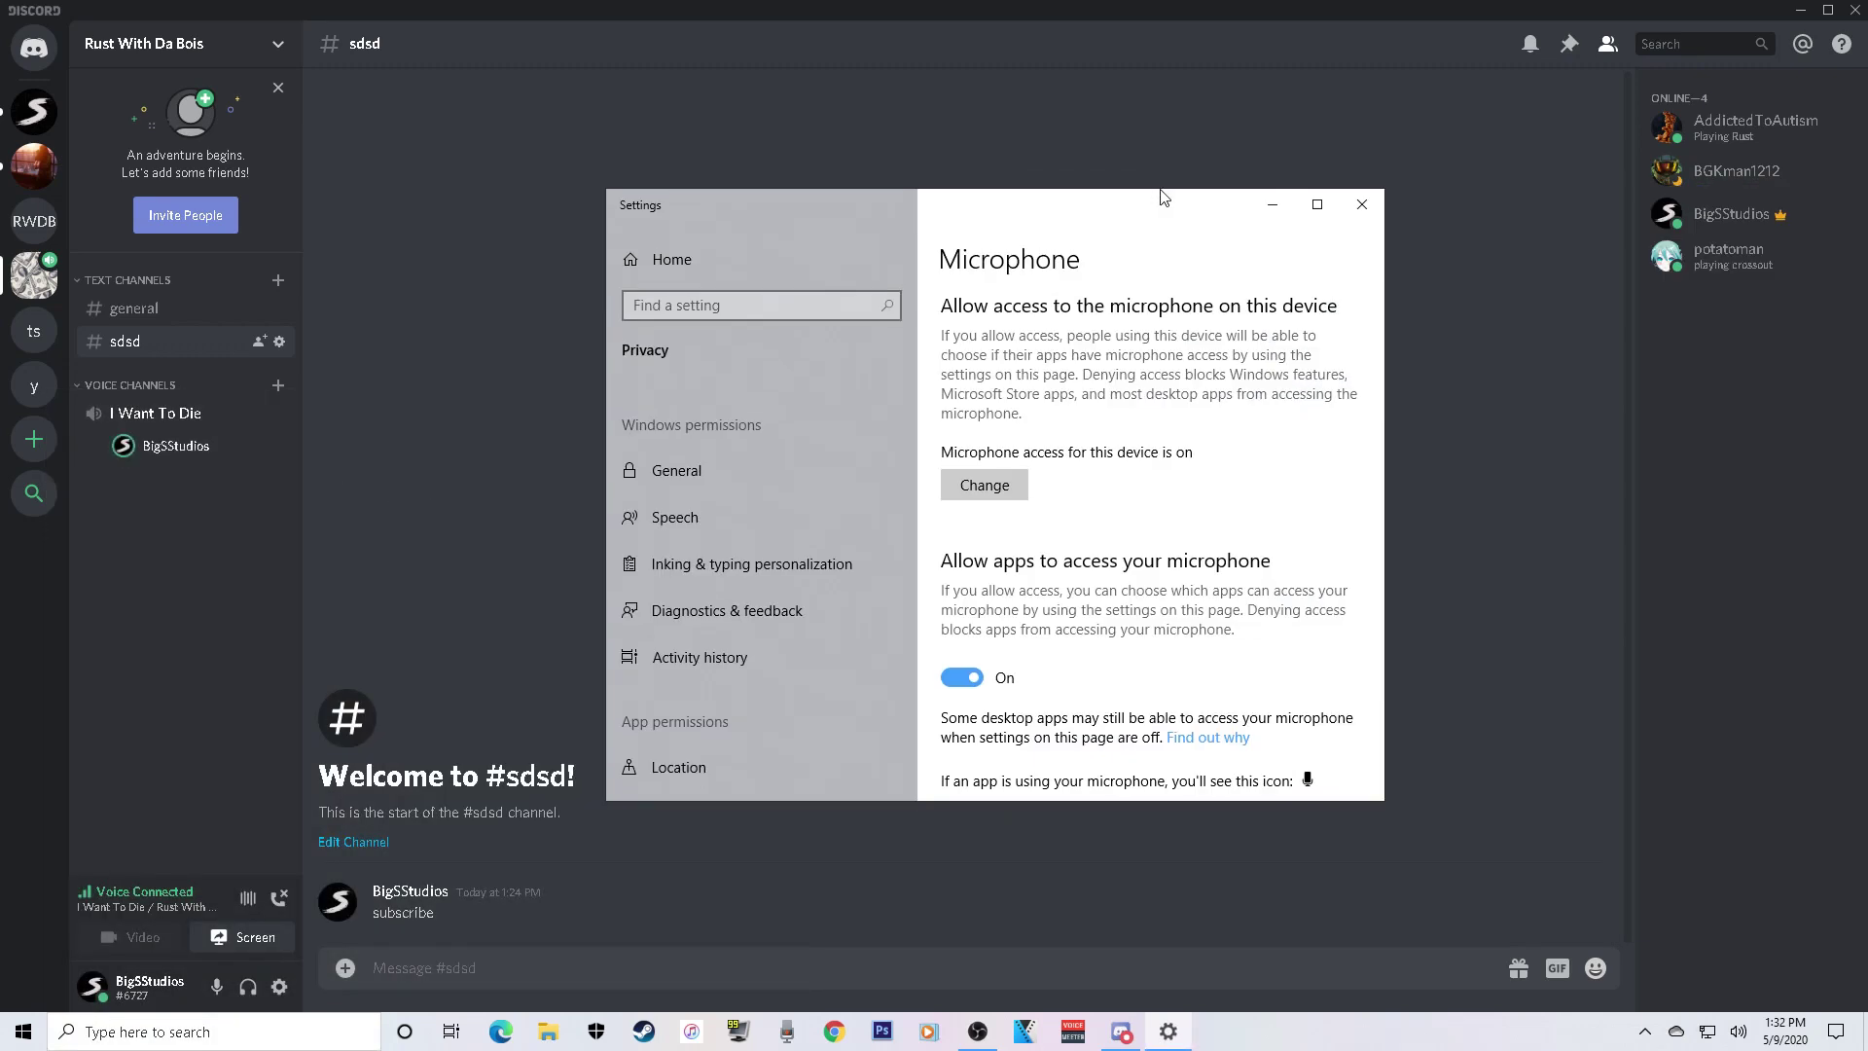
click(1318, 203)
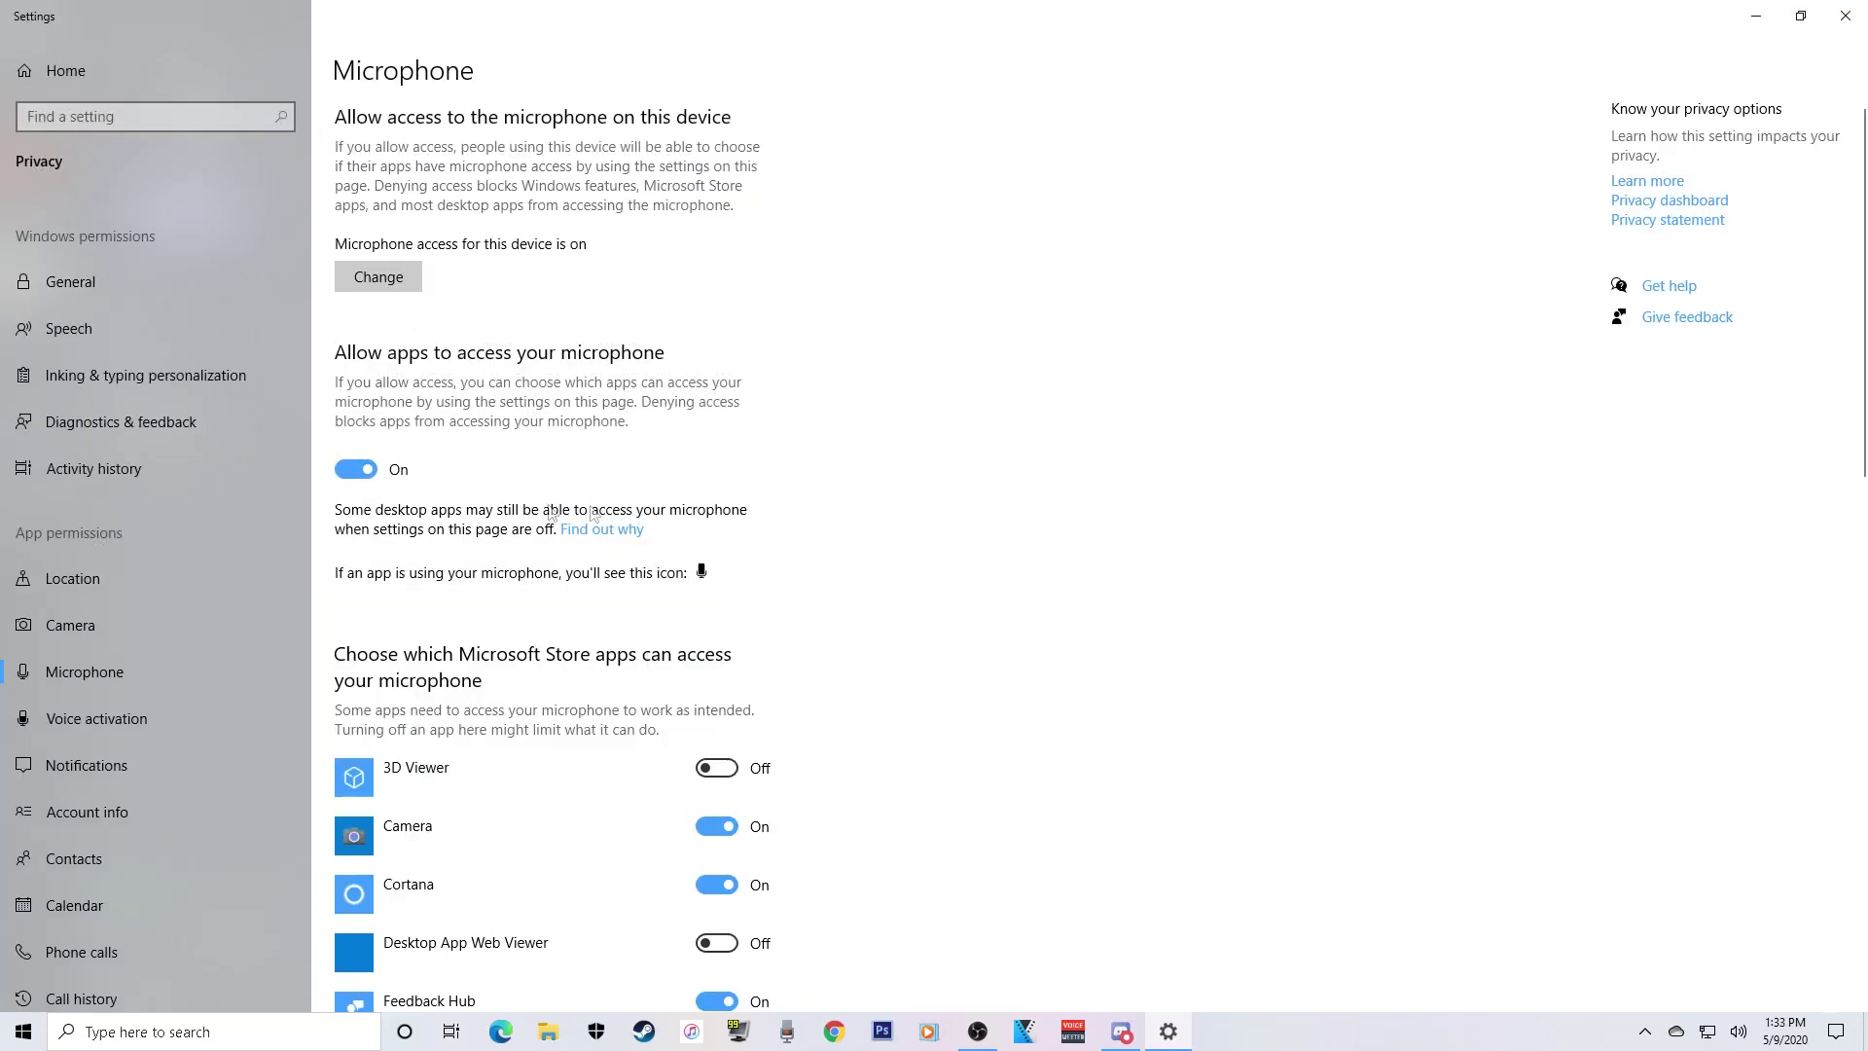
scroll(798, 406, down, 5)
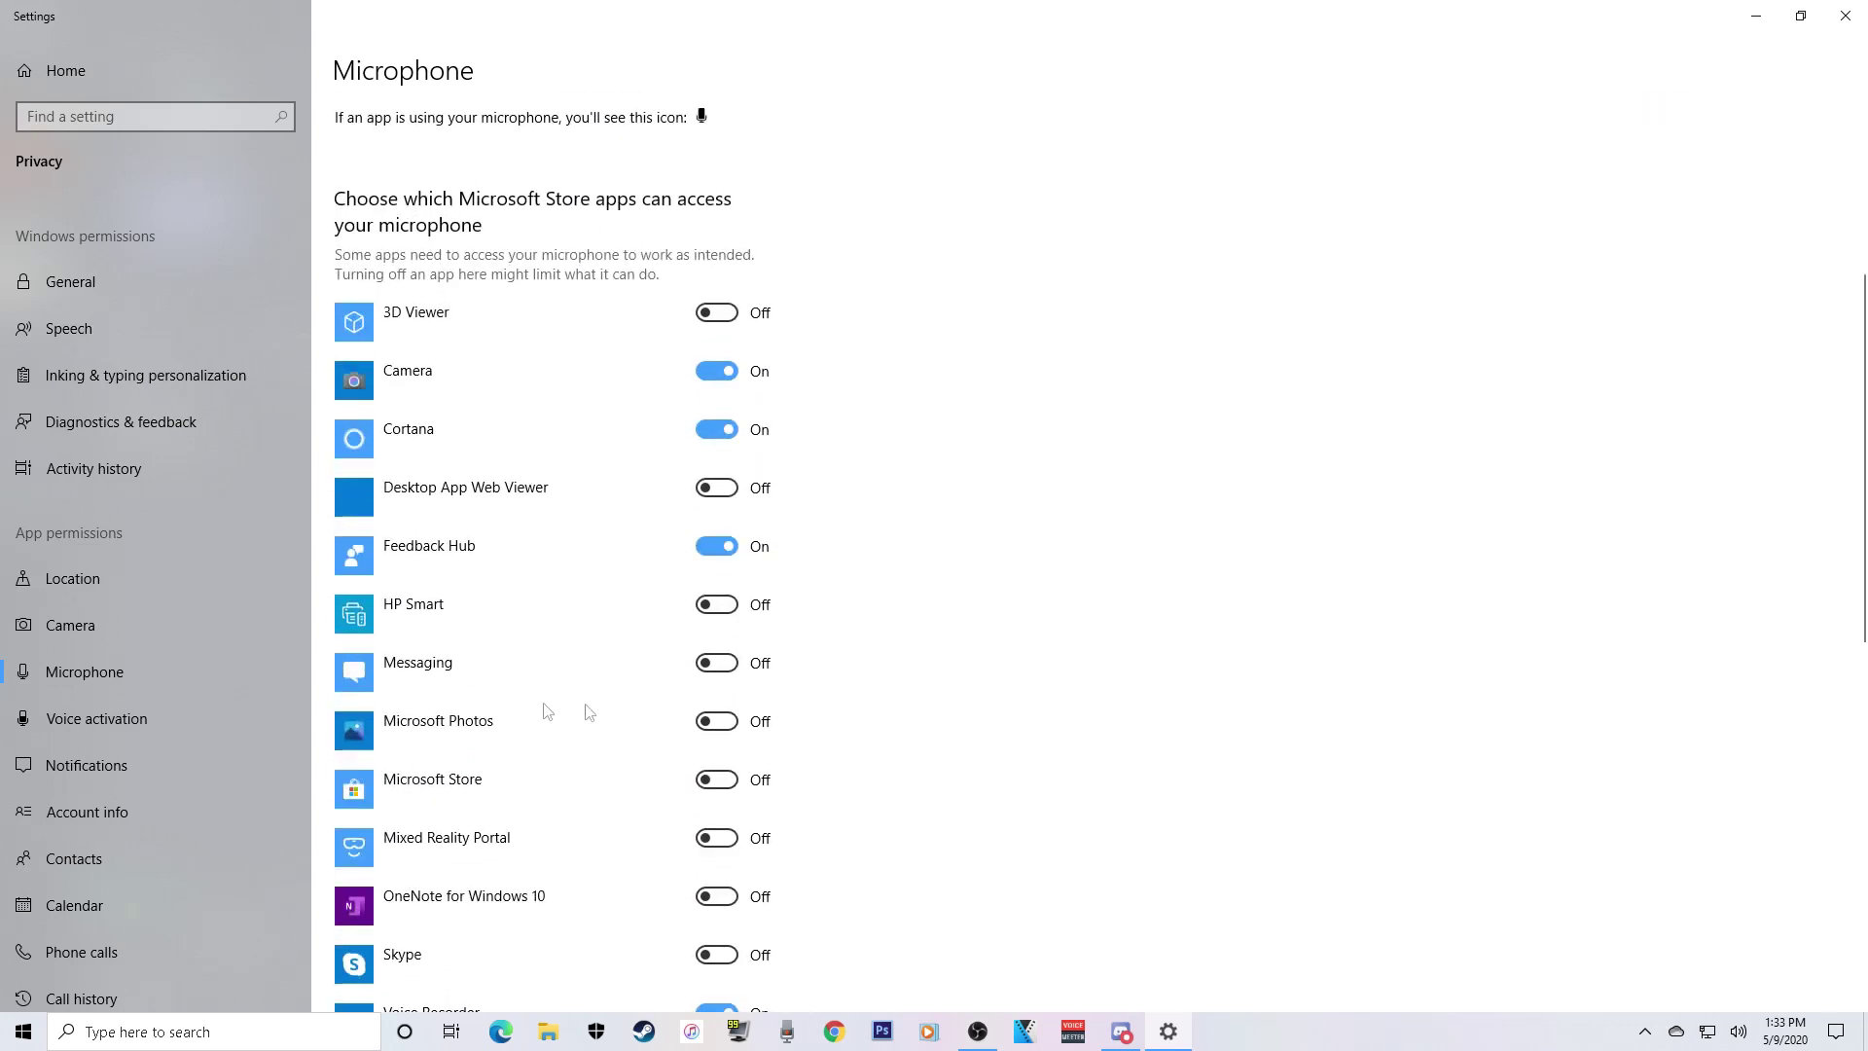
scroll(584, 651, up, 5)
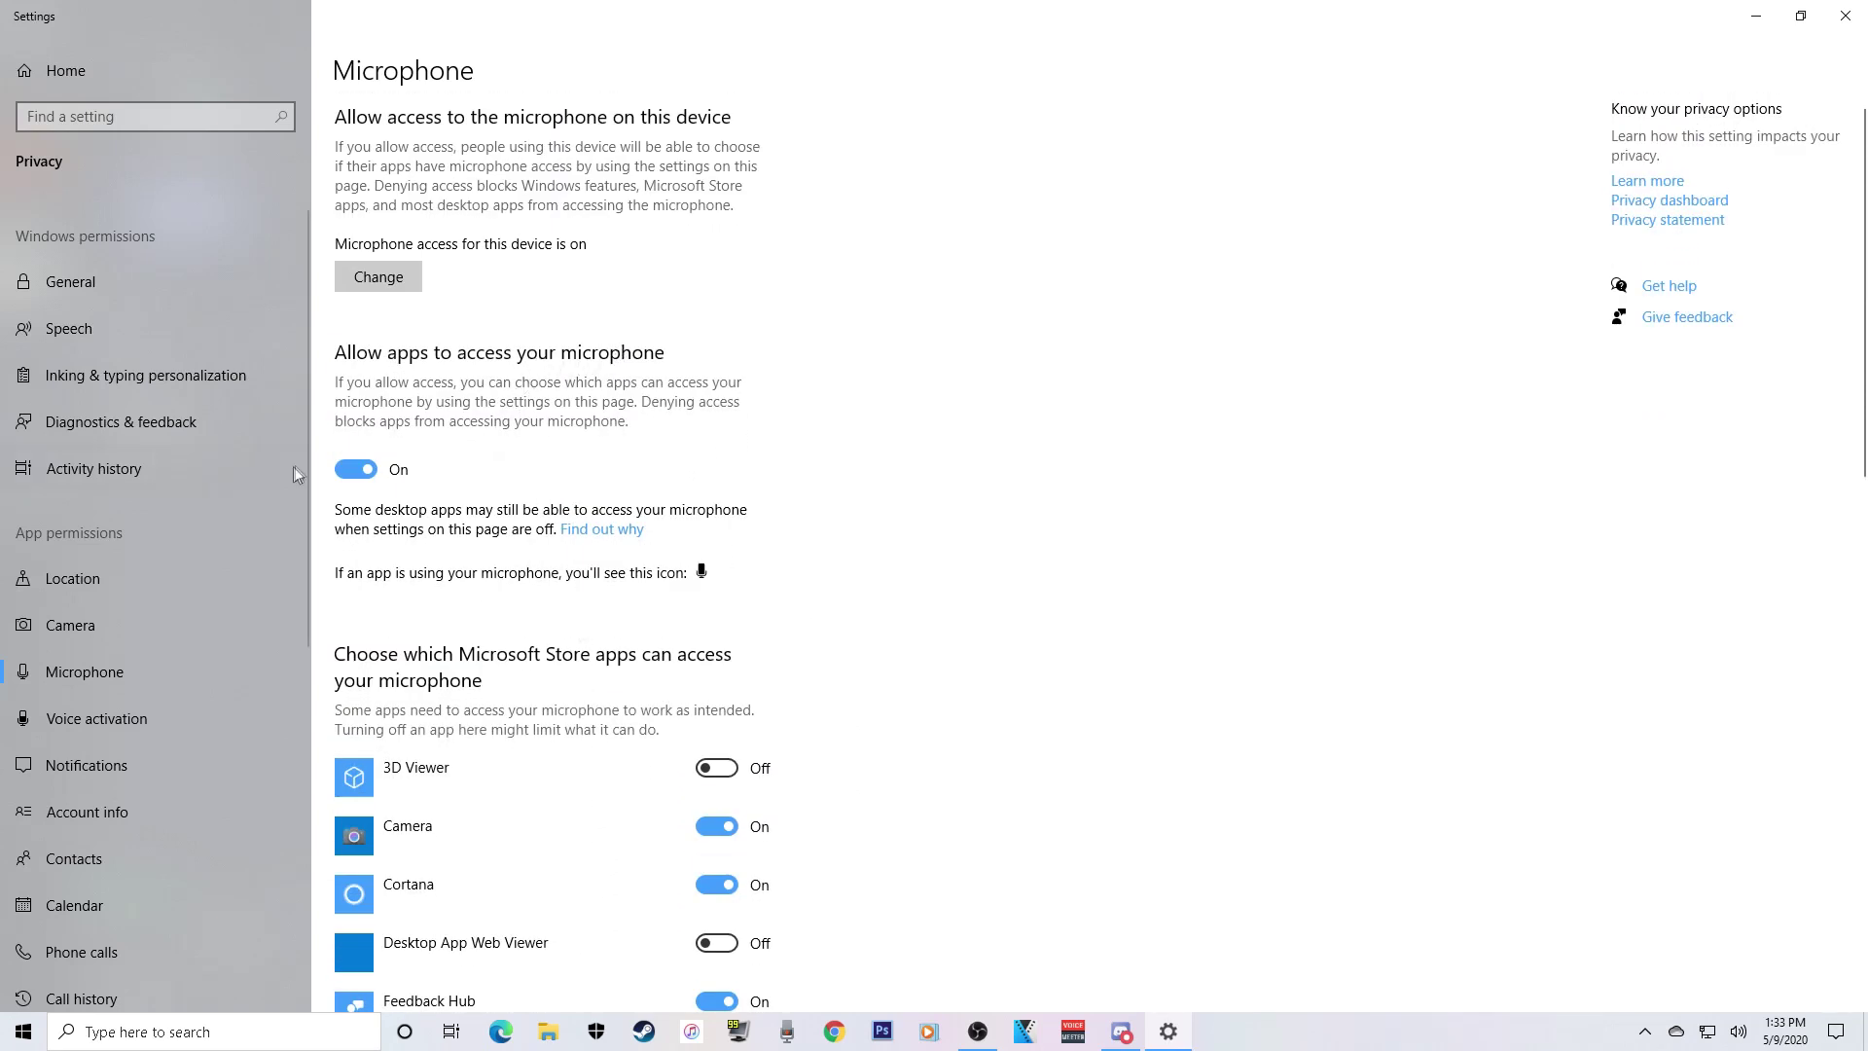
scroll(370, 496, down, 5)
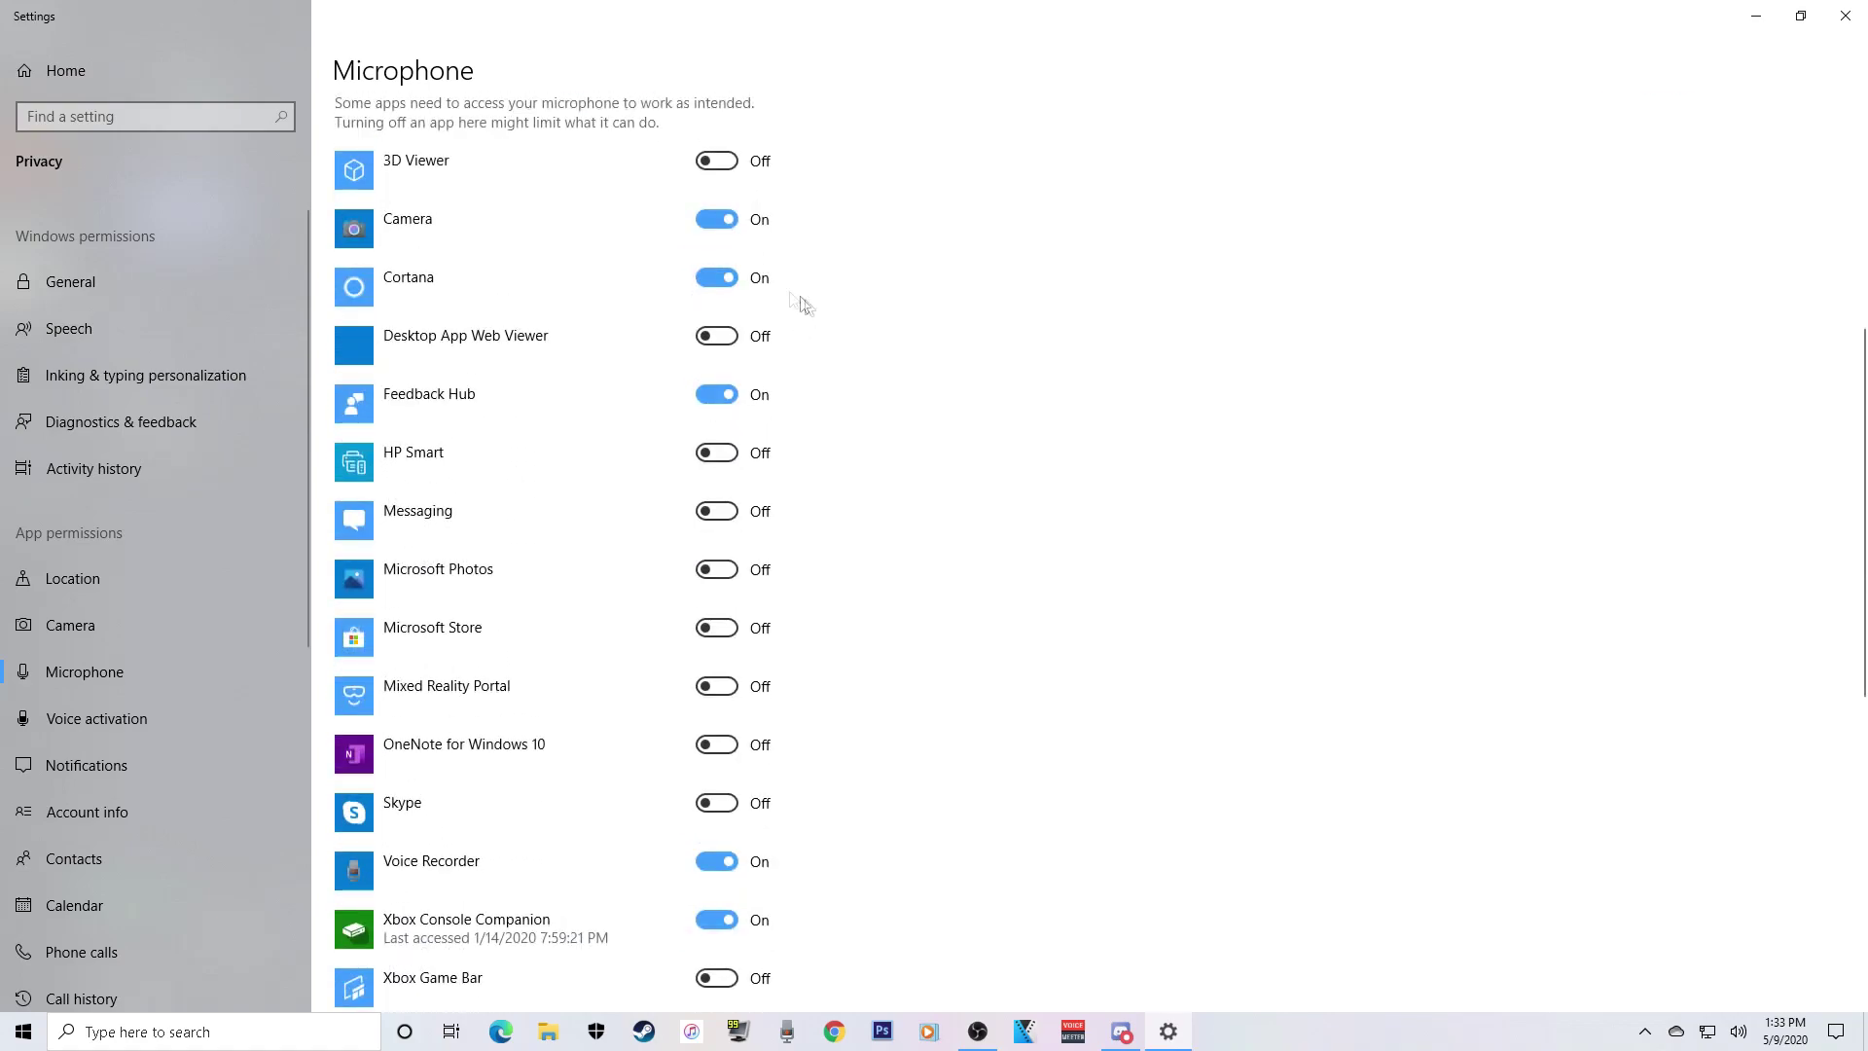
scroll(661, 729, down, 2)
scroll(662, 728, down, 5)
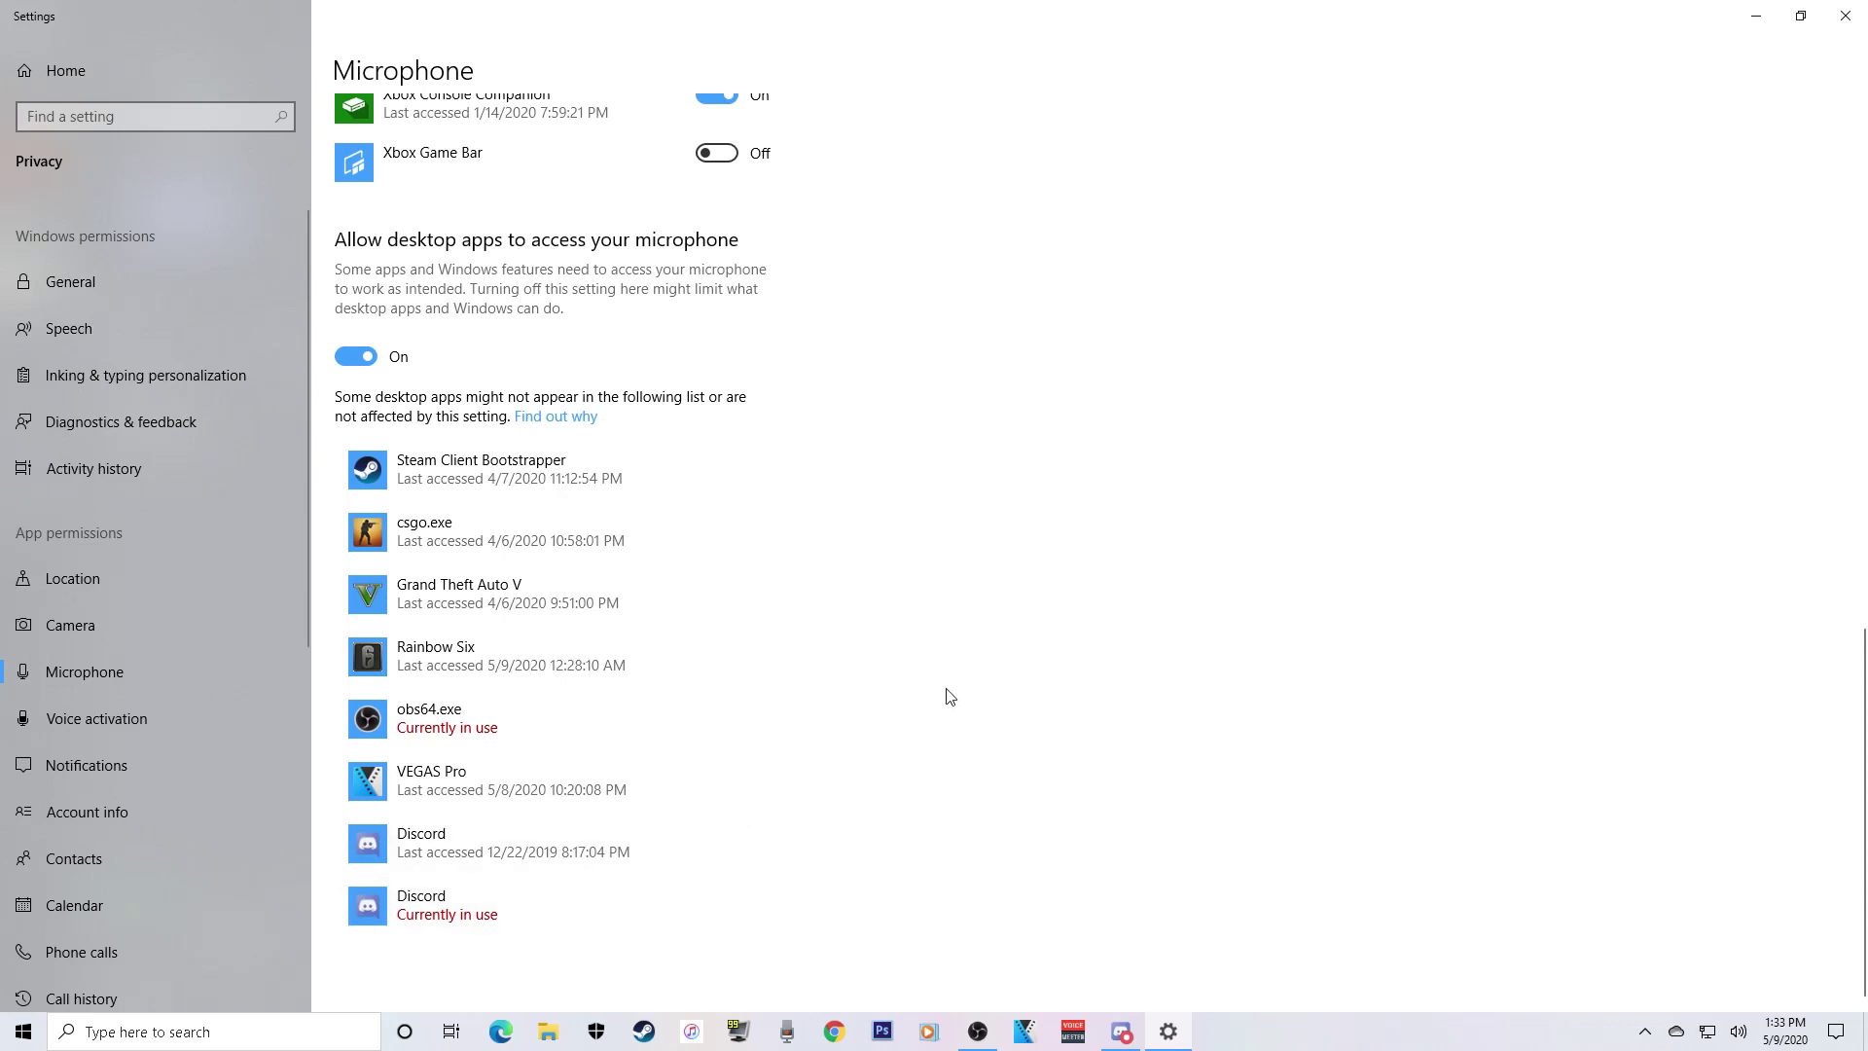
scroll(949, 695, up, 2)
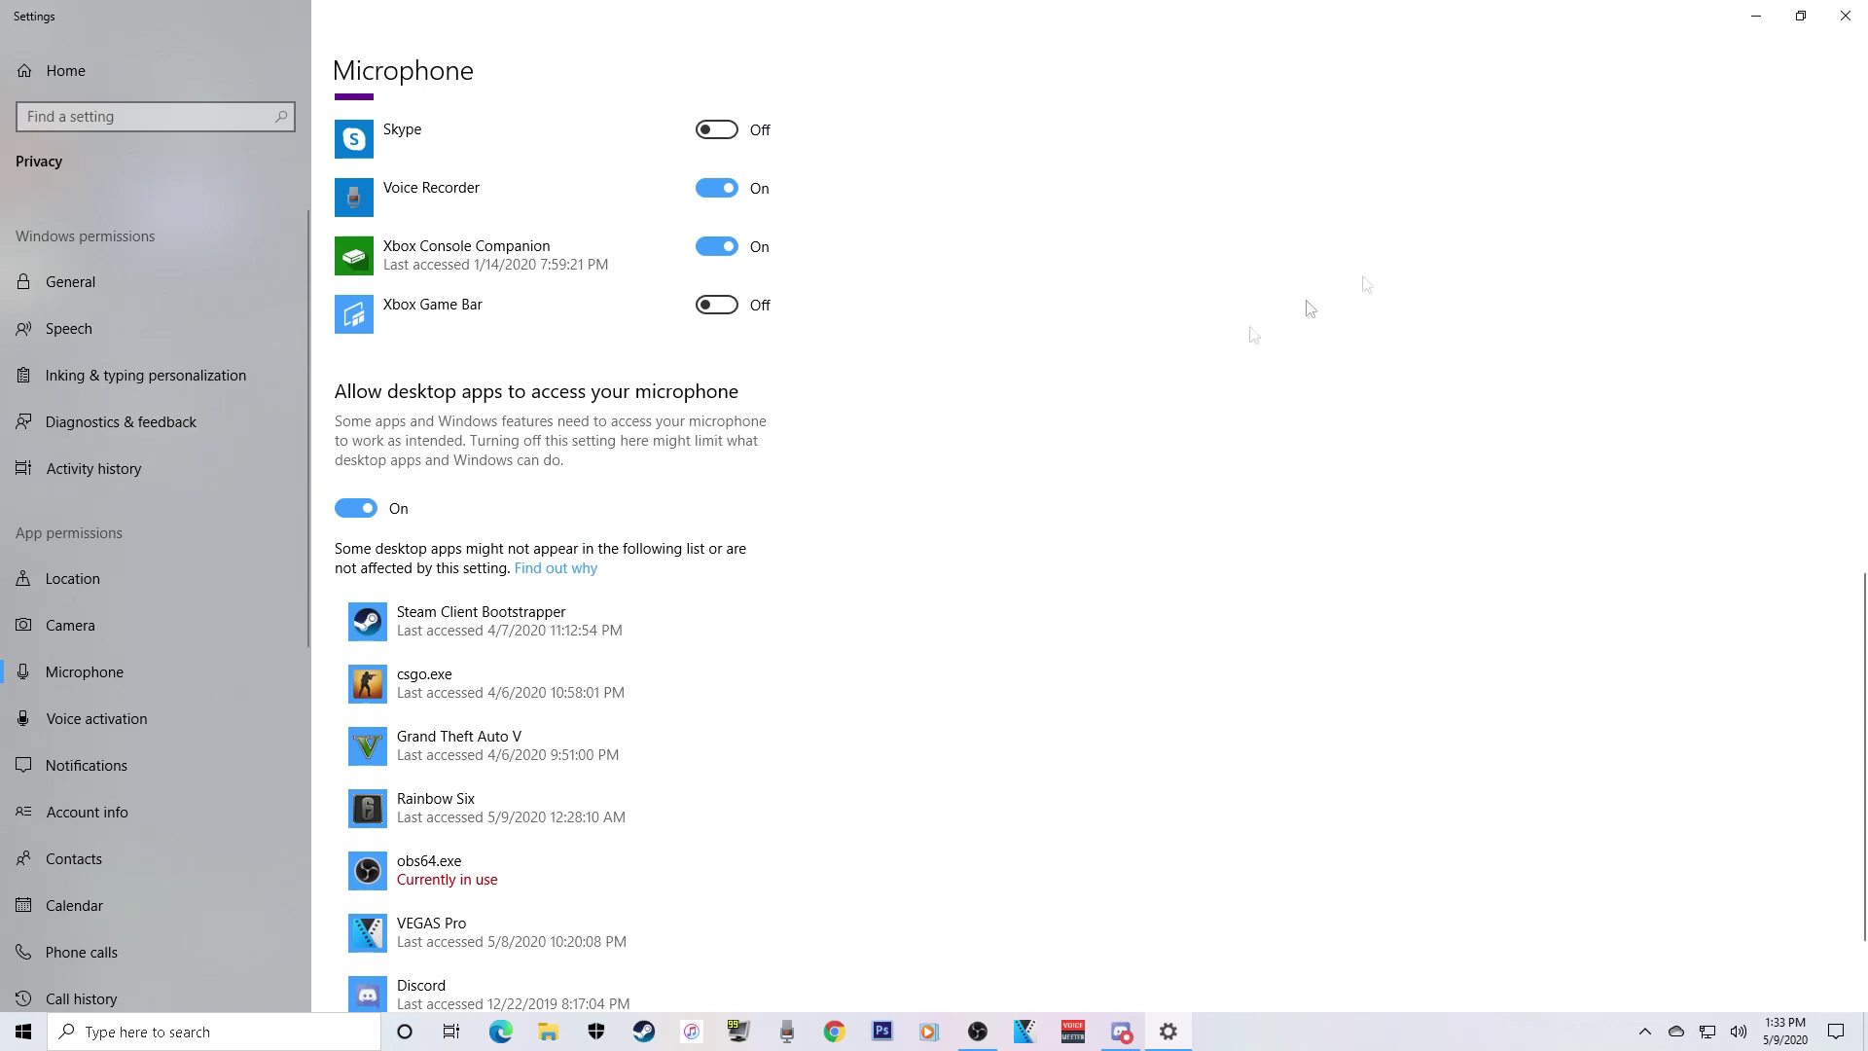
click(1845, 19)
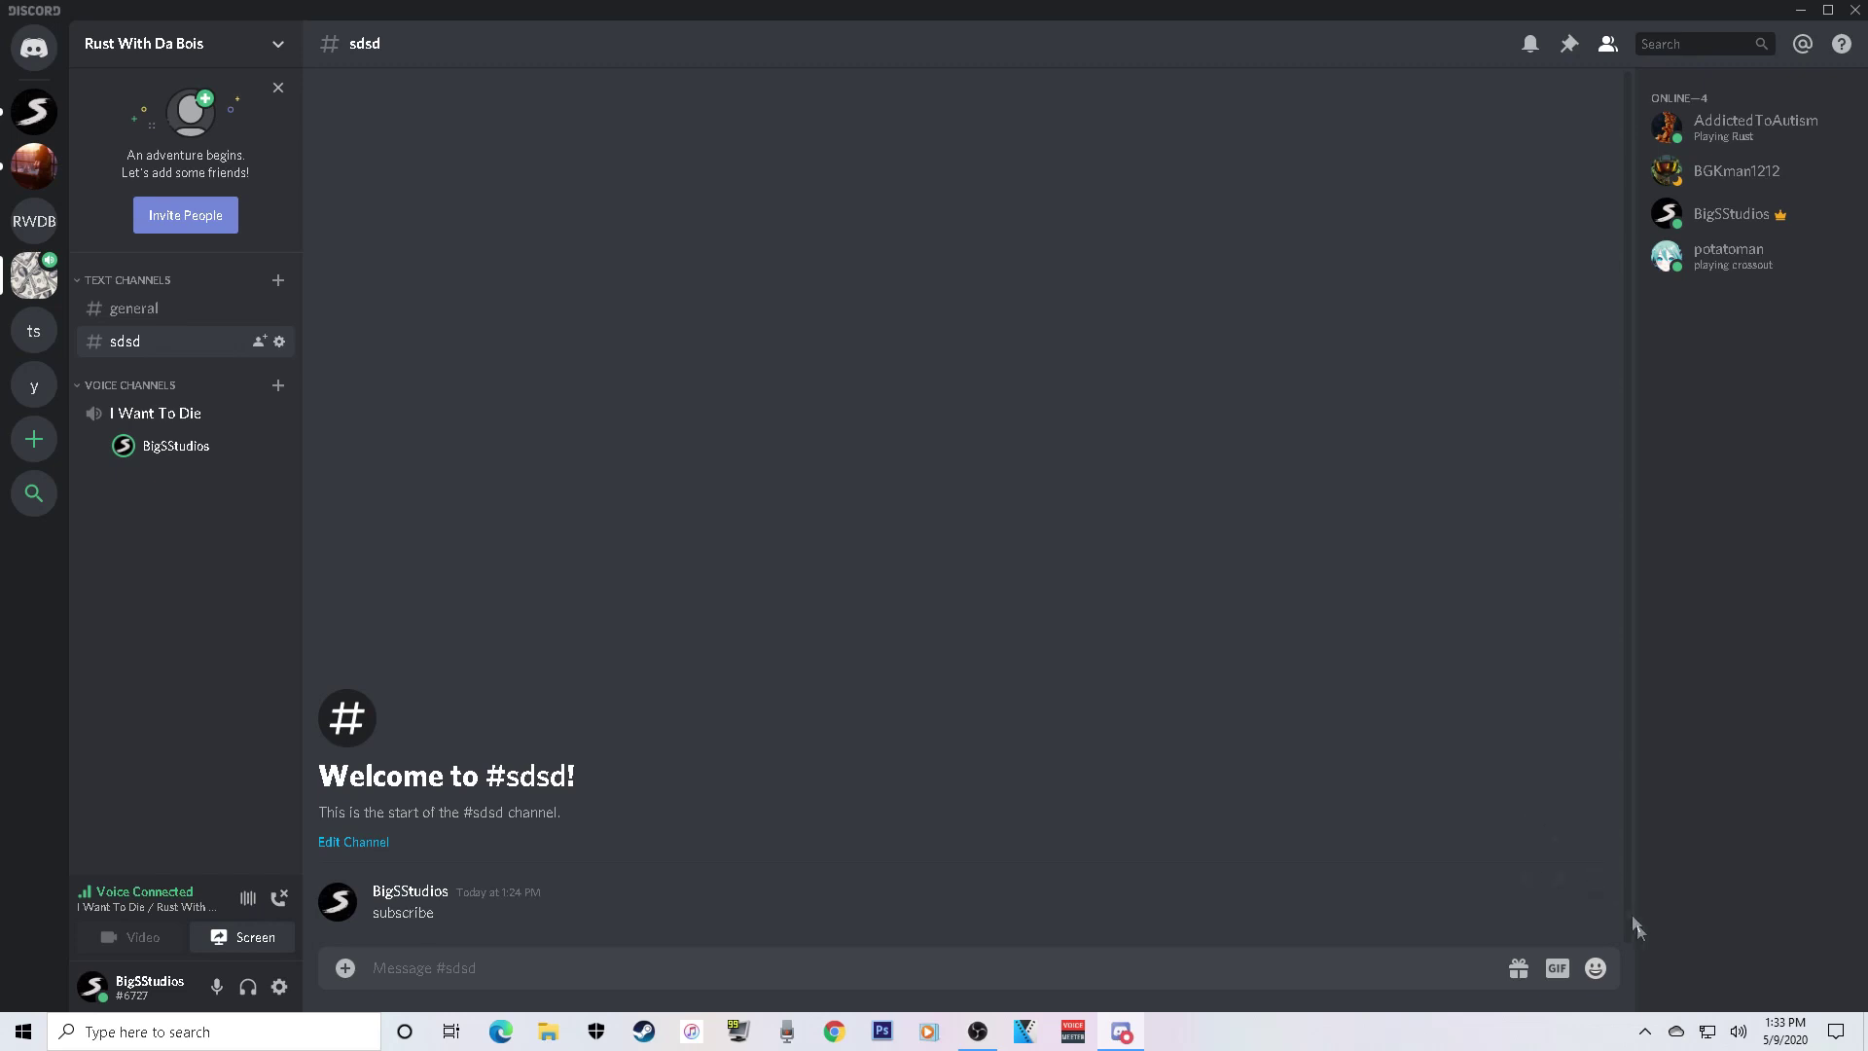
- Confirm Headset Earphone volume is at 100 and open Windows Sound settings from the tray
right_click(1737, 1035)
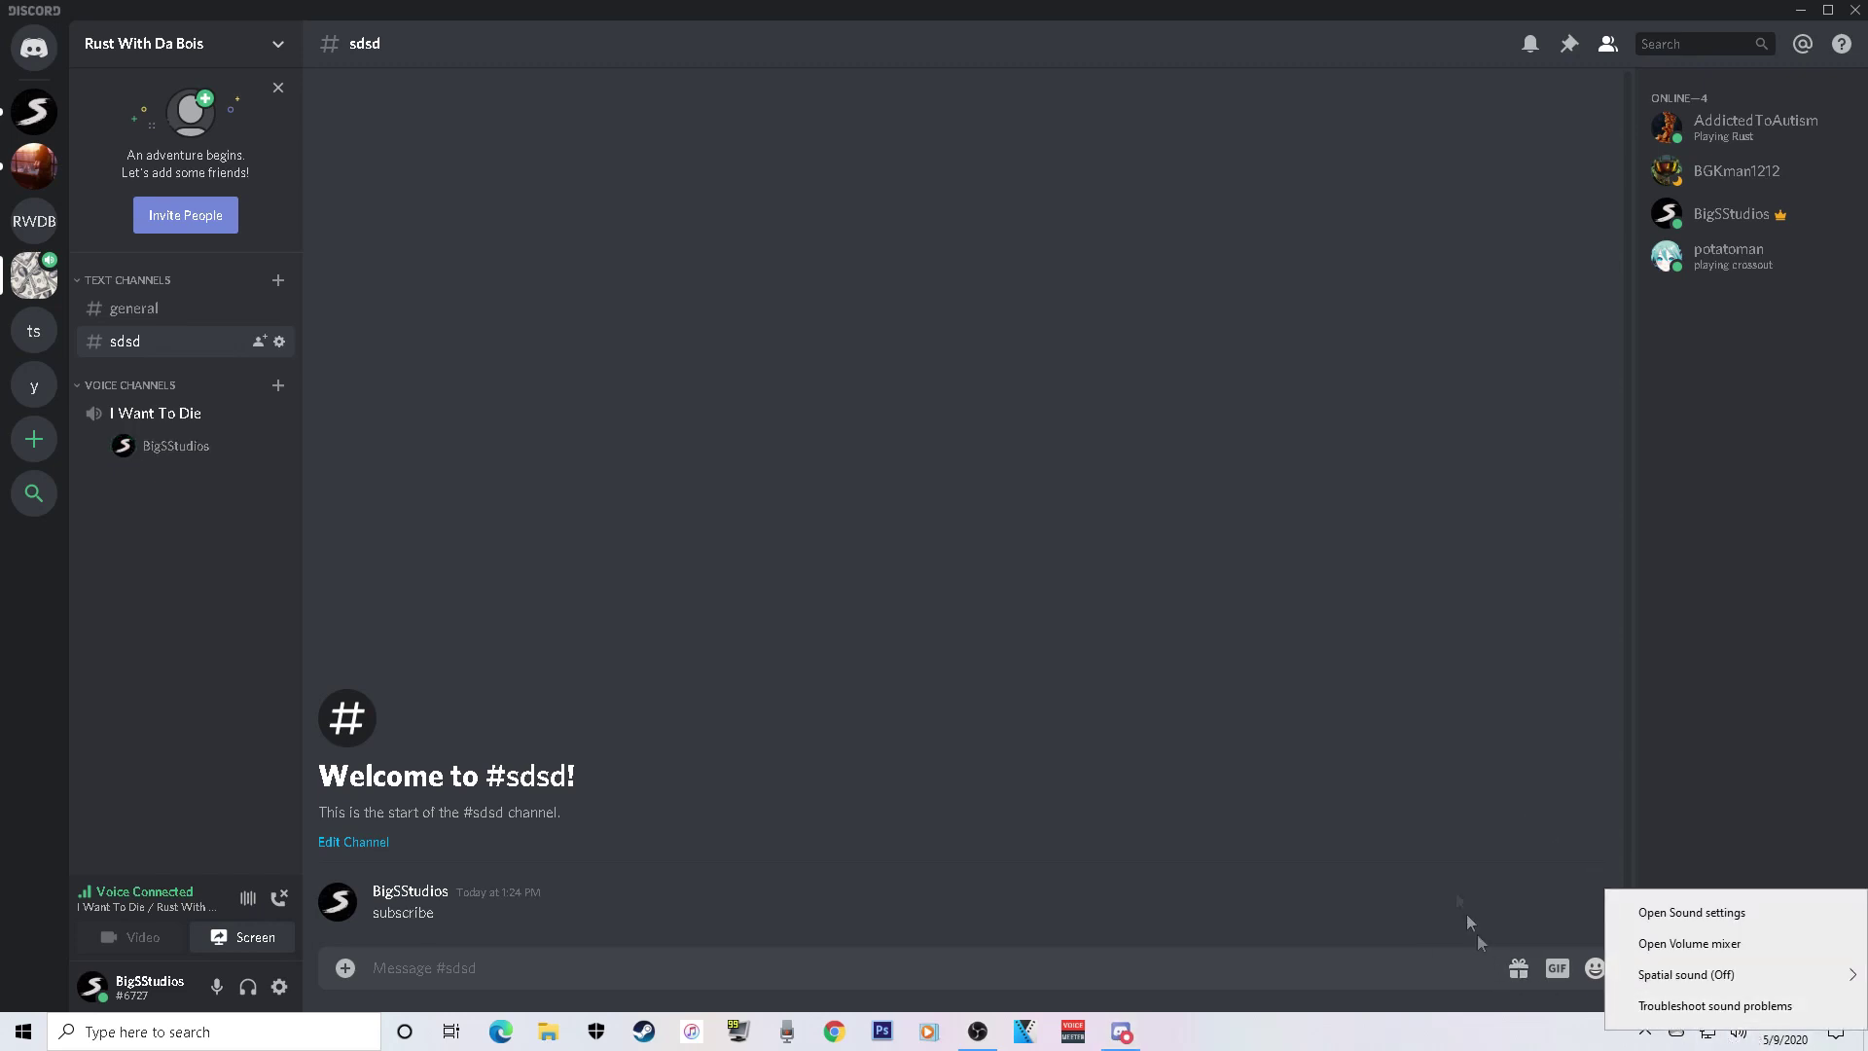
click(1518, 900)
click(1738, 1034)
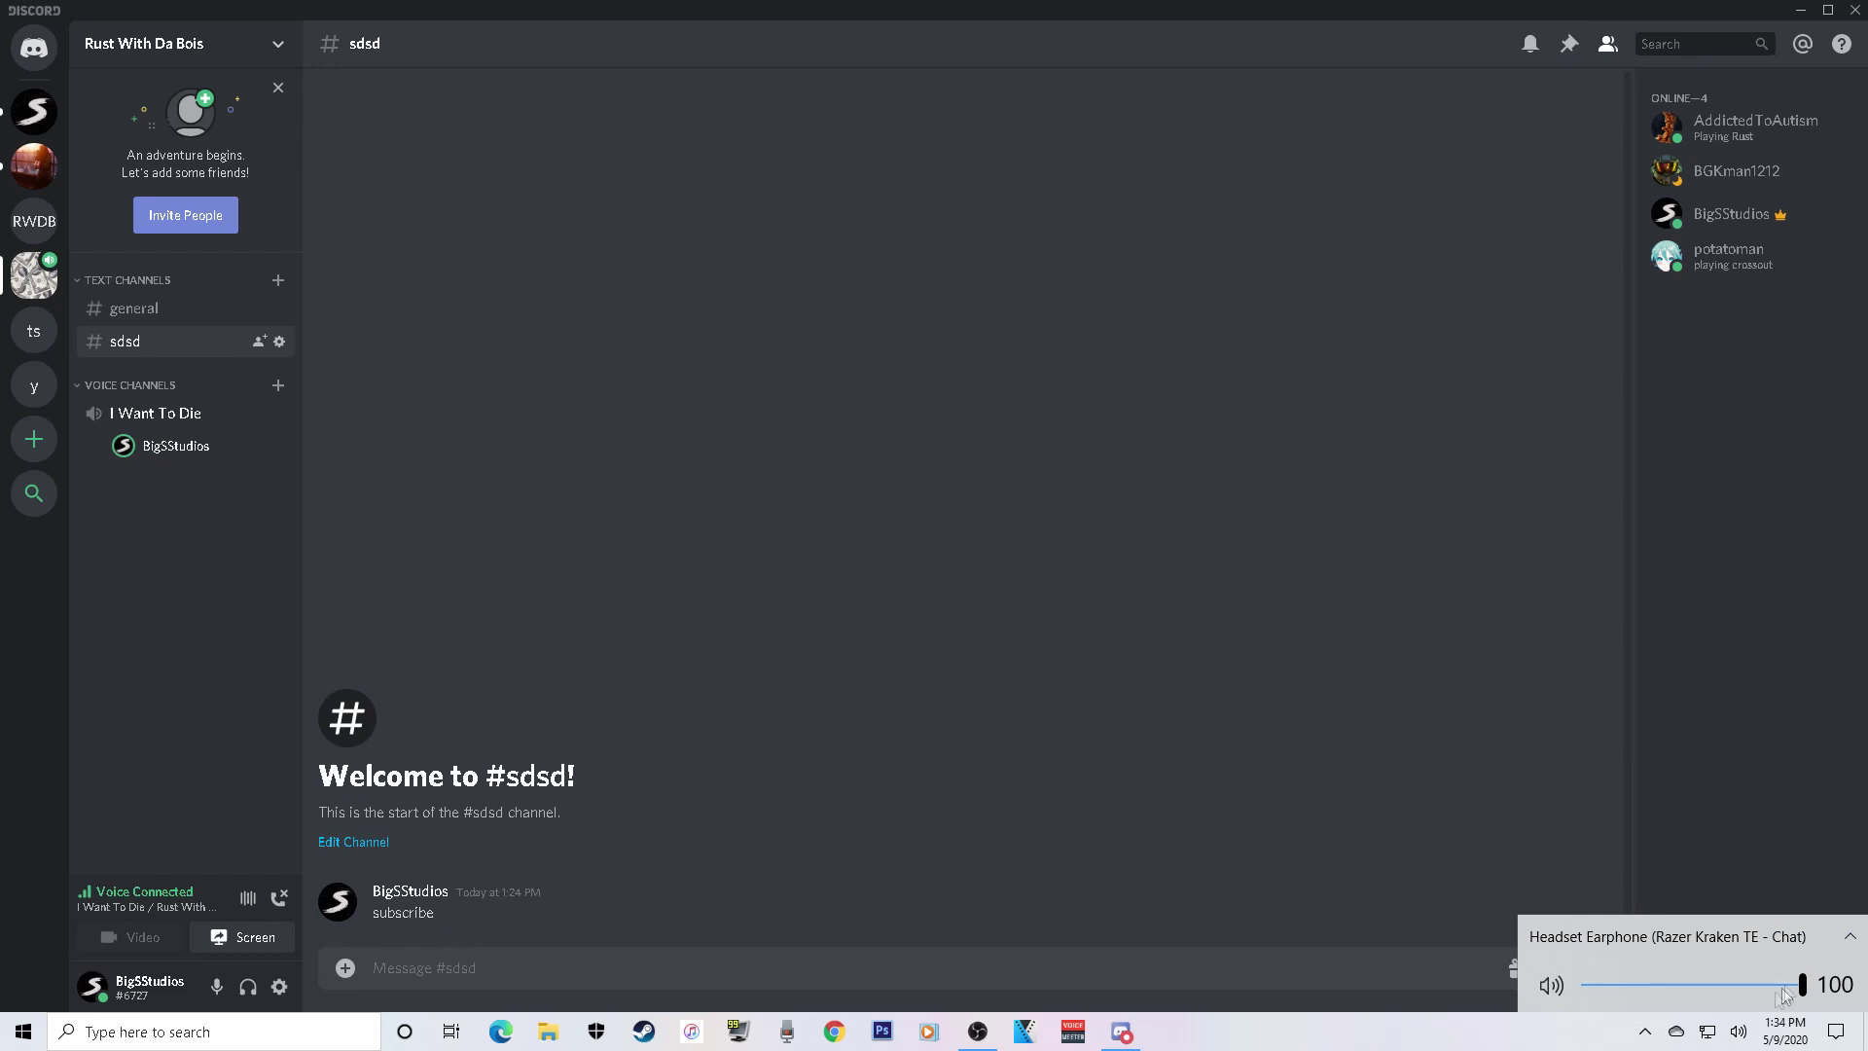
right_click(1740, 1037)
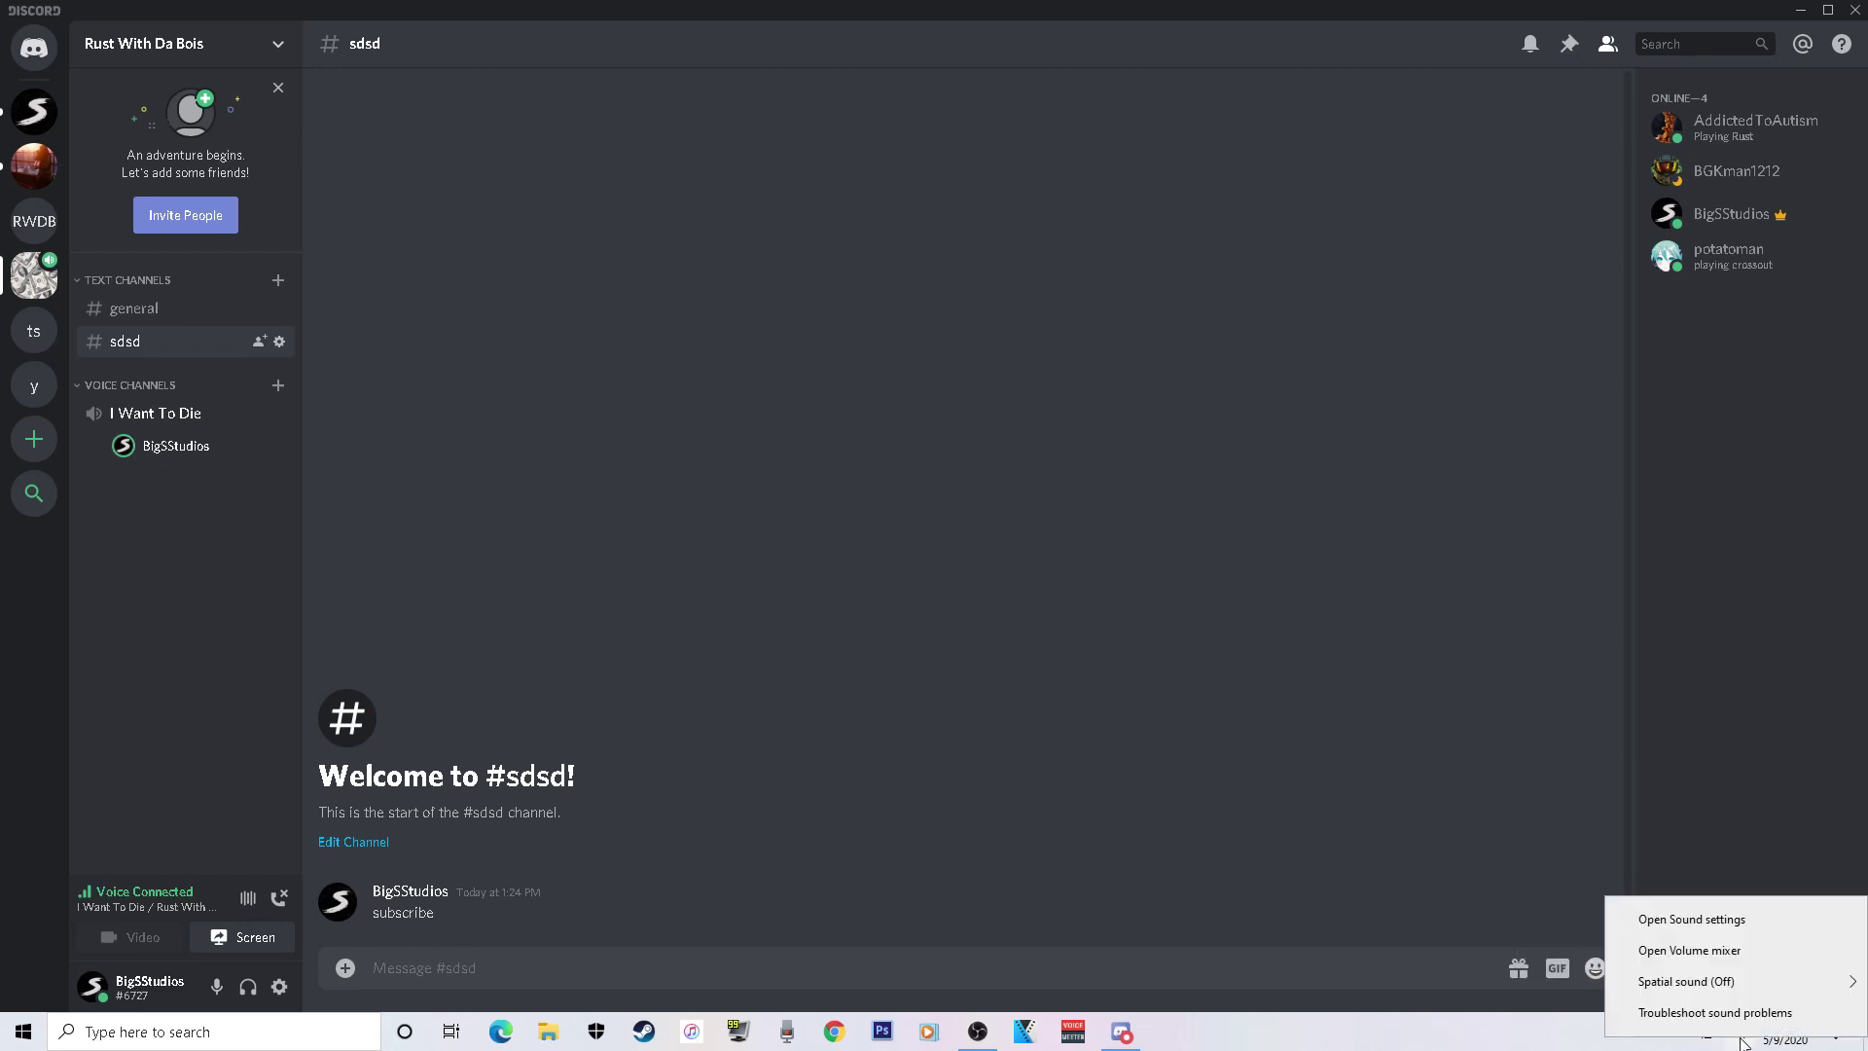
click(1699, 924)
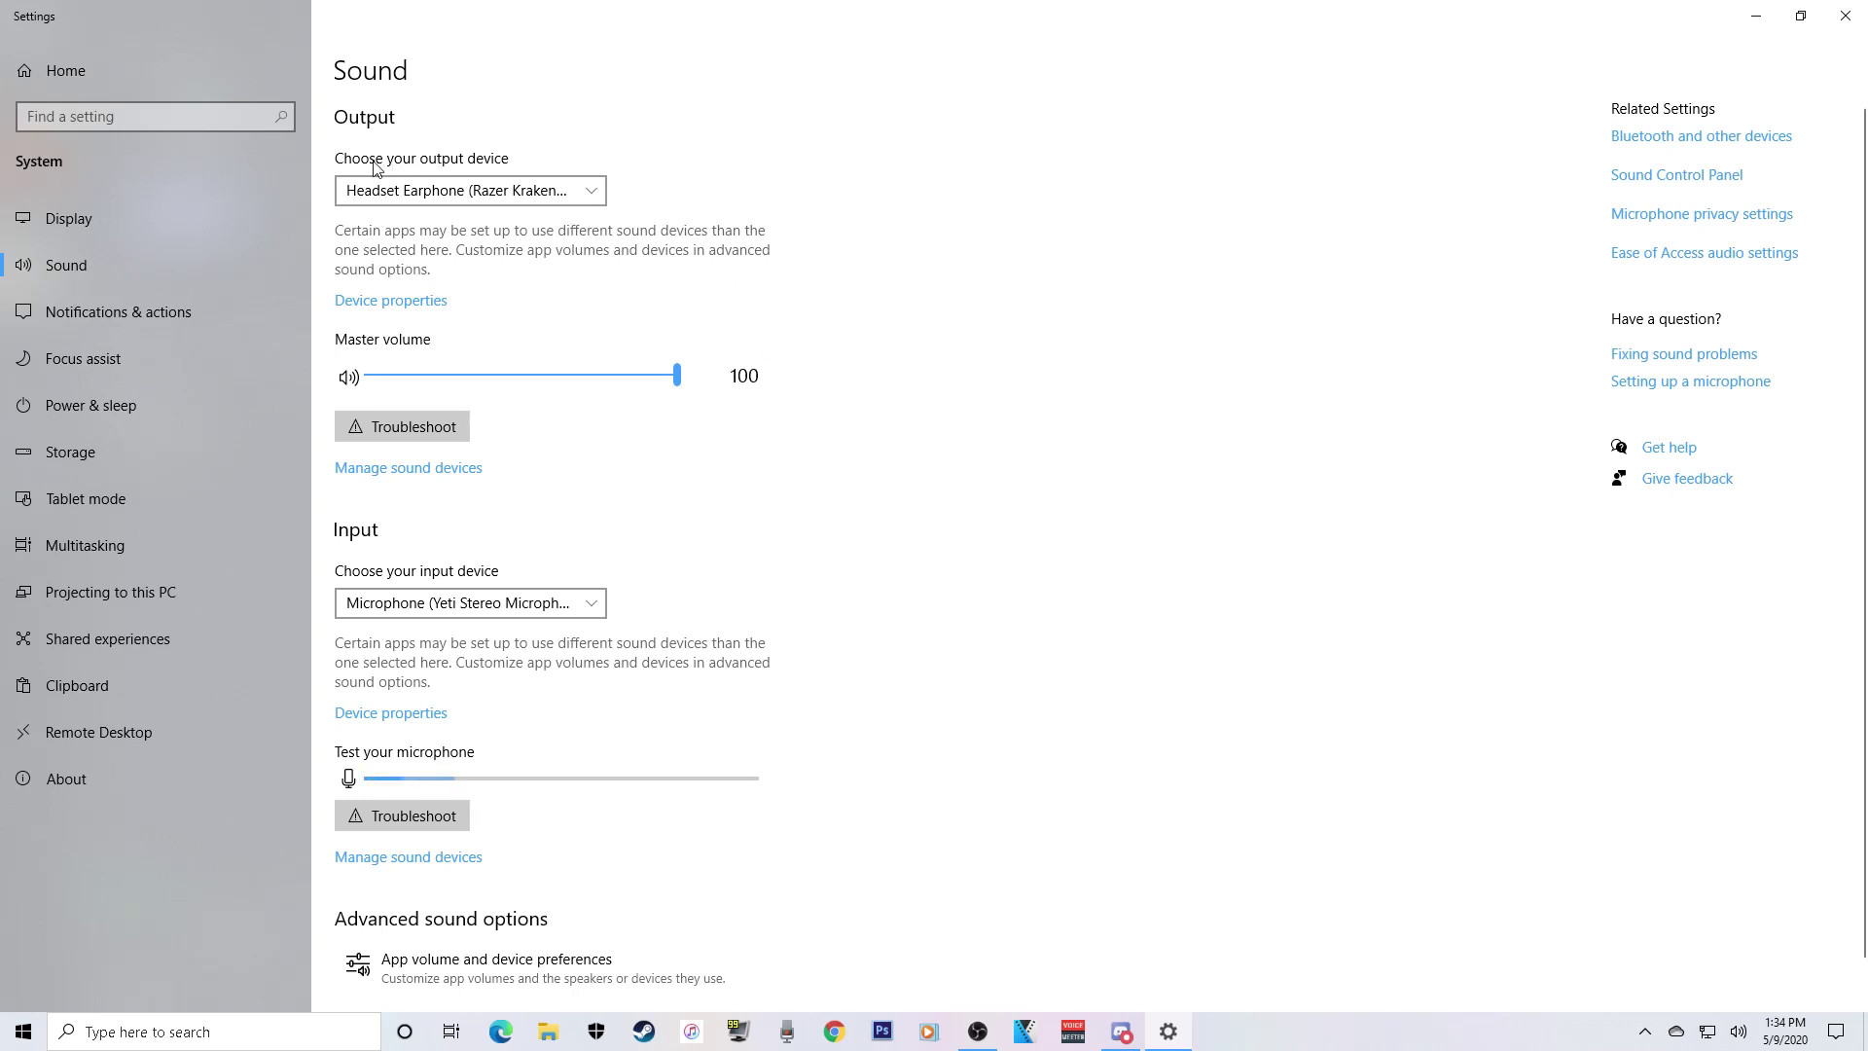
- Keep Headset Earphone (Razer Kraken) as output and Microphone (Yeti Stereo Microphone) as input
click(454, 195)
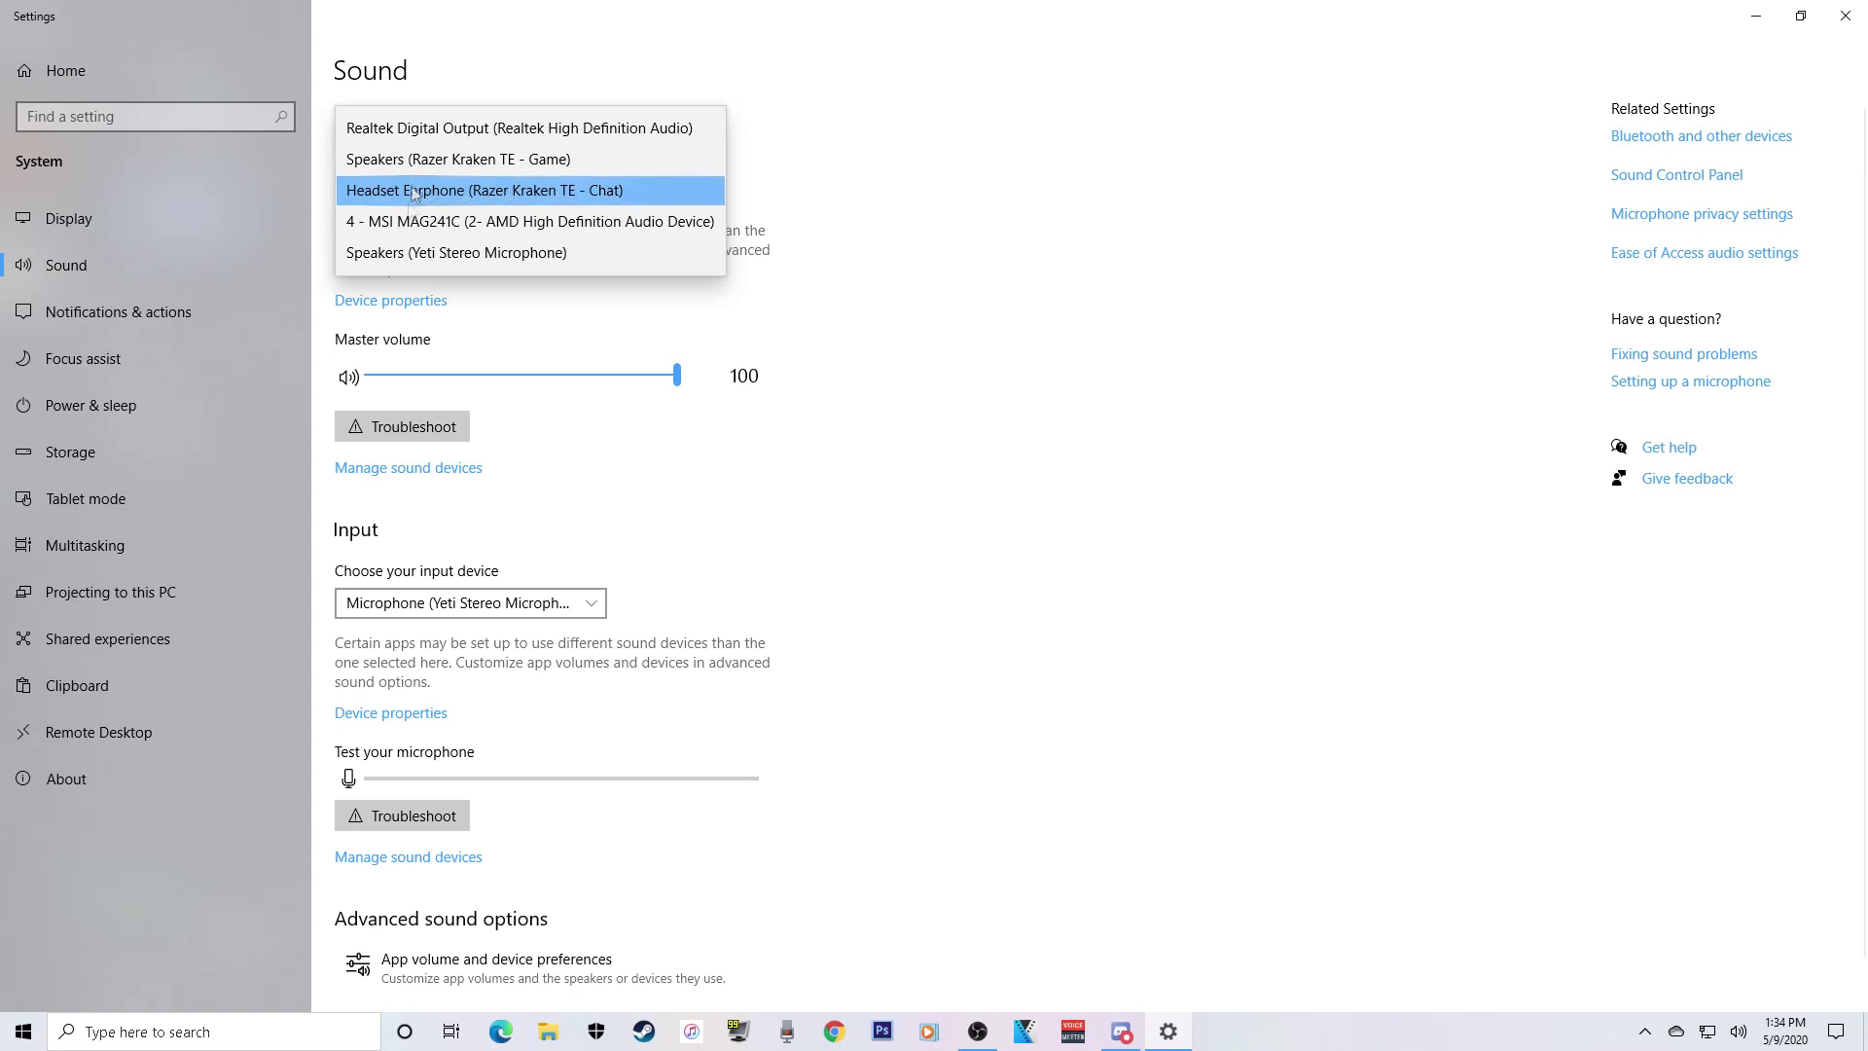
click(1009, 146)
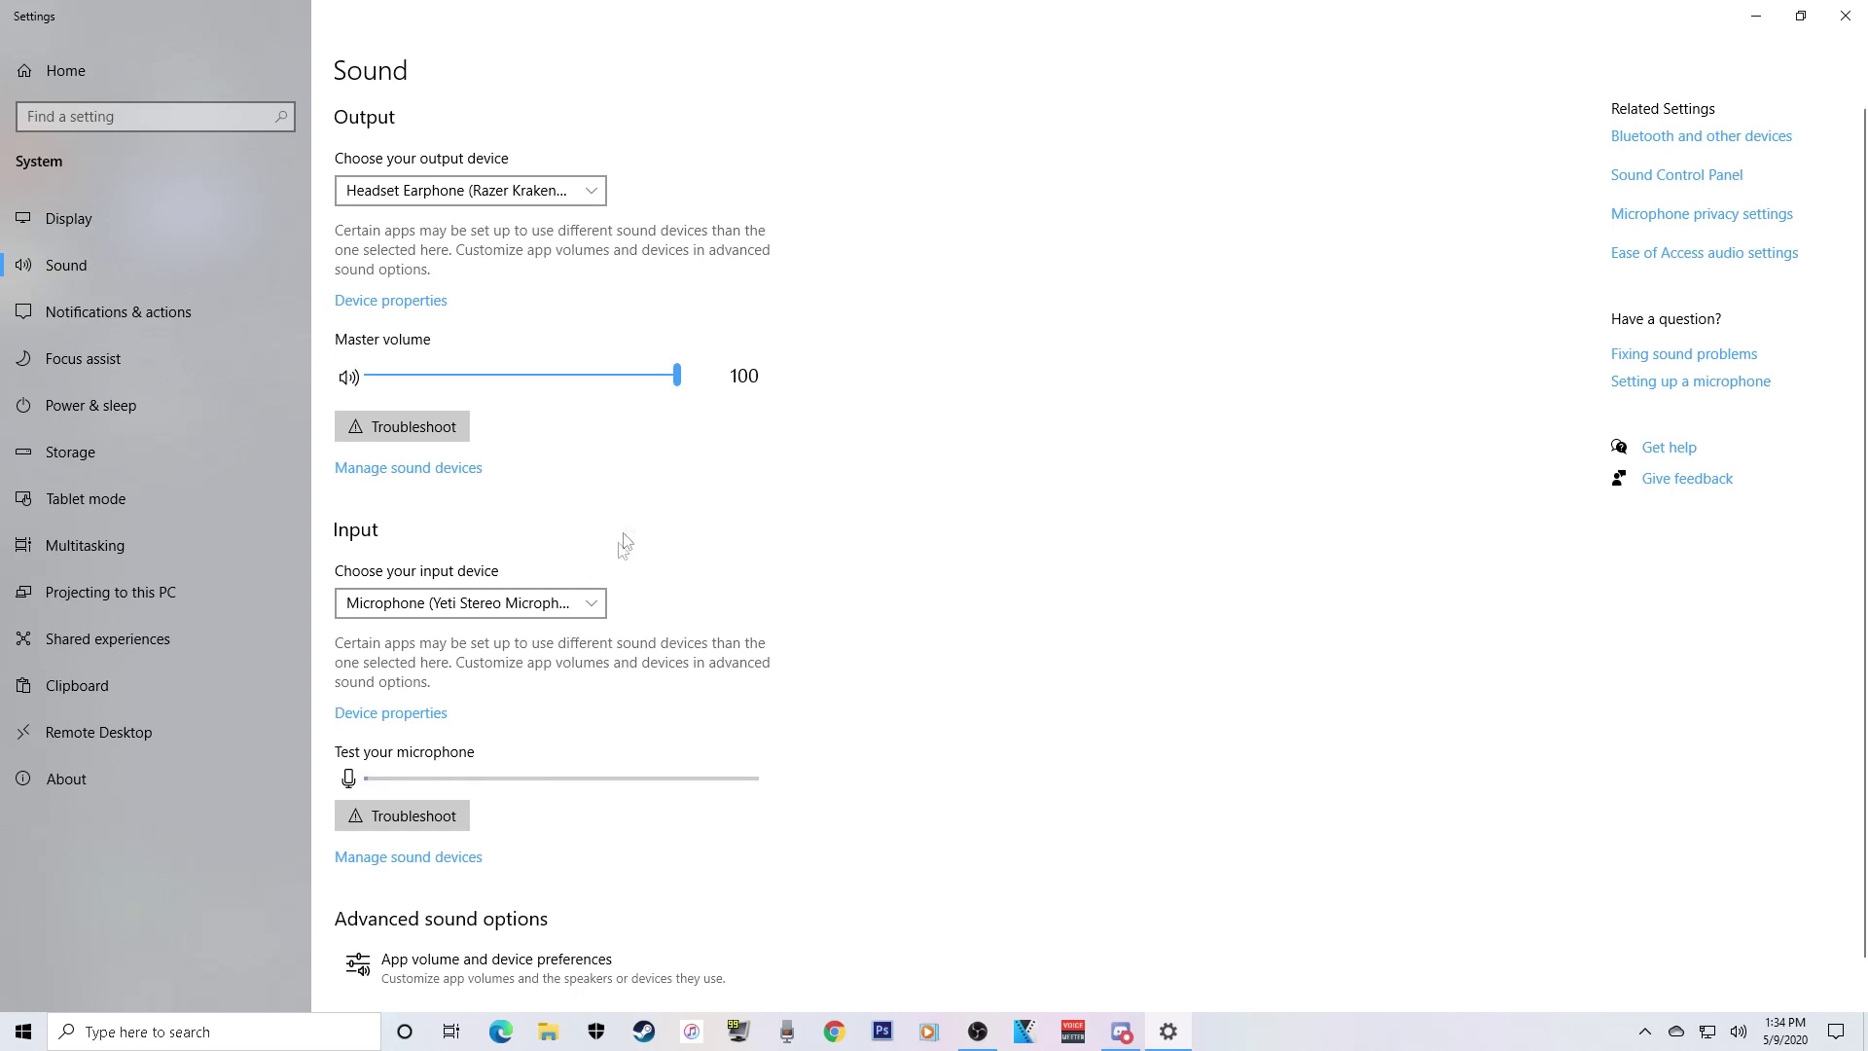
scroll(675, 654, down, 1)
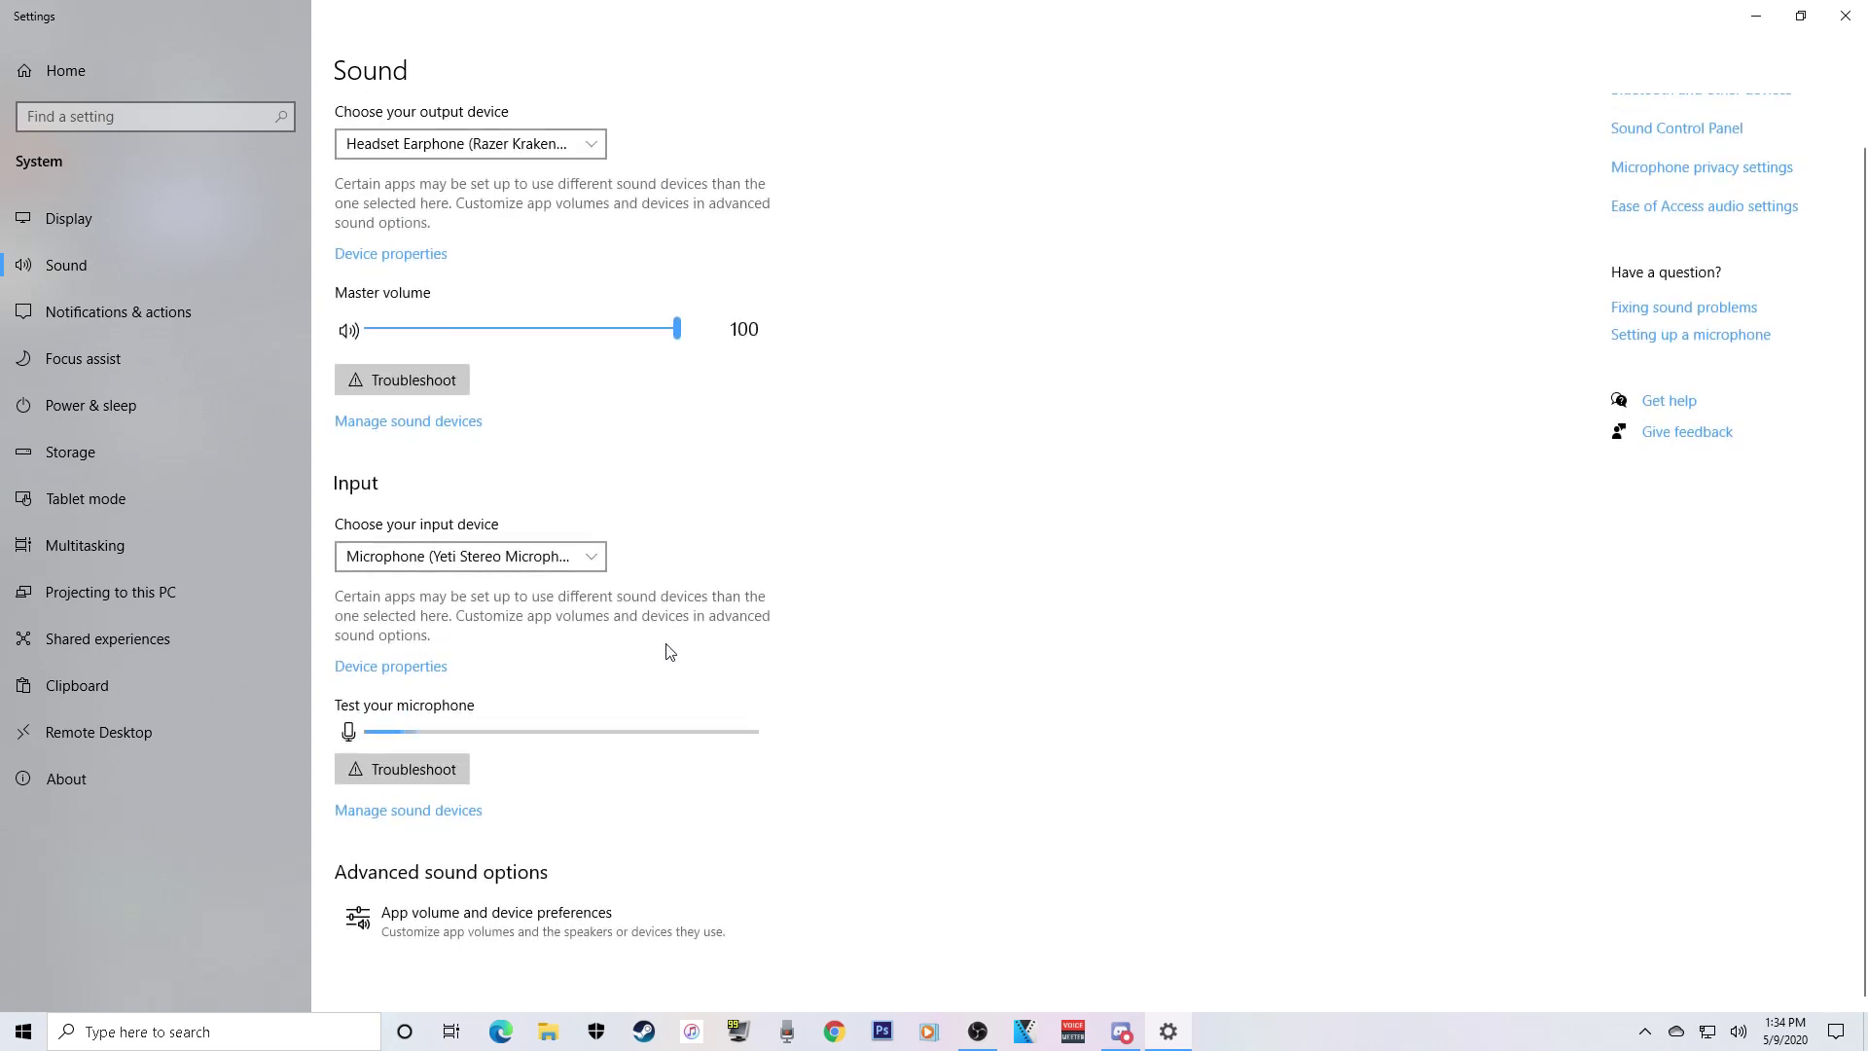
click(470, 562)
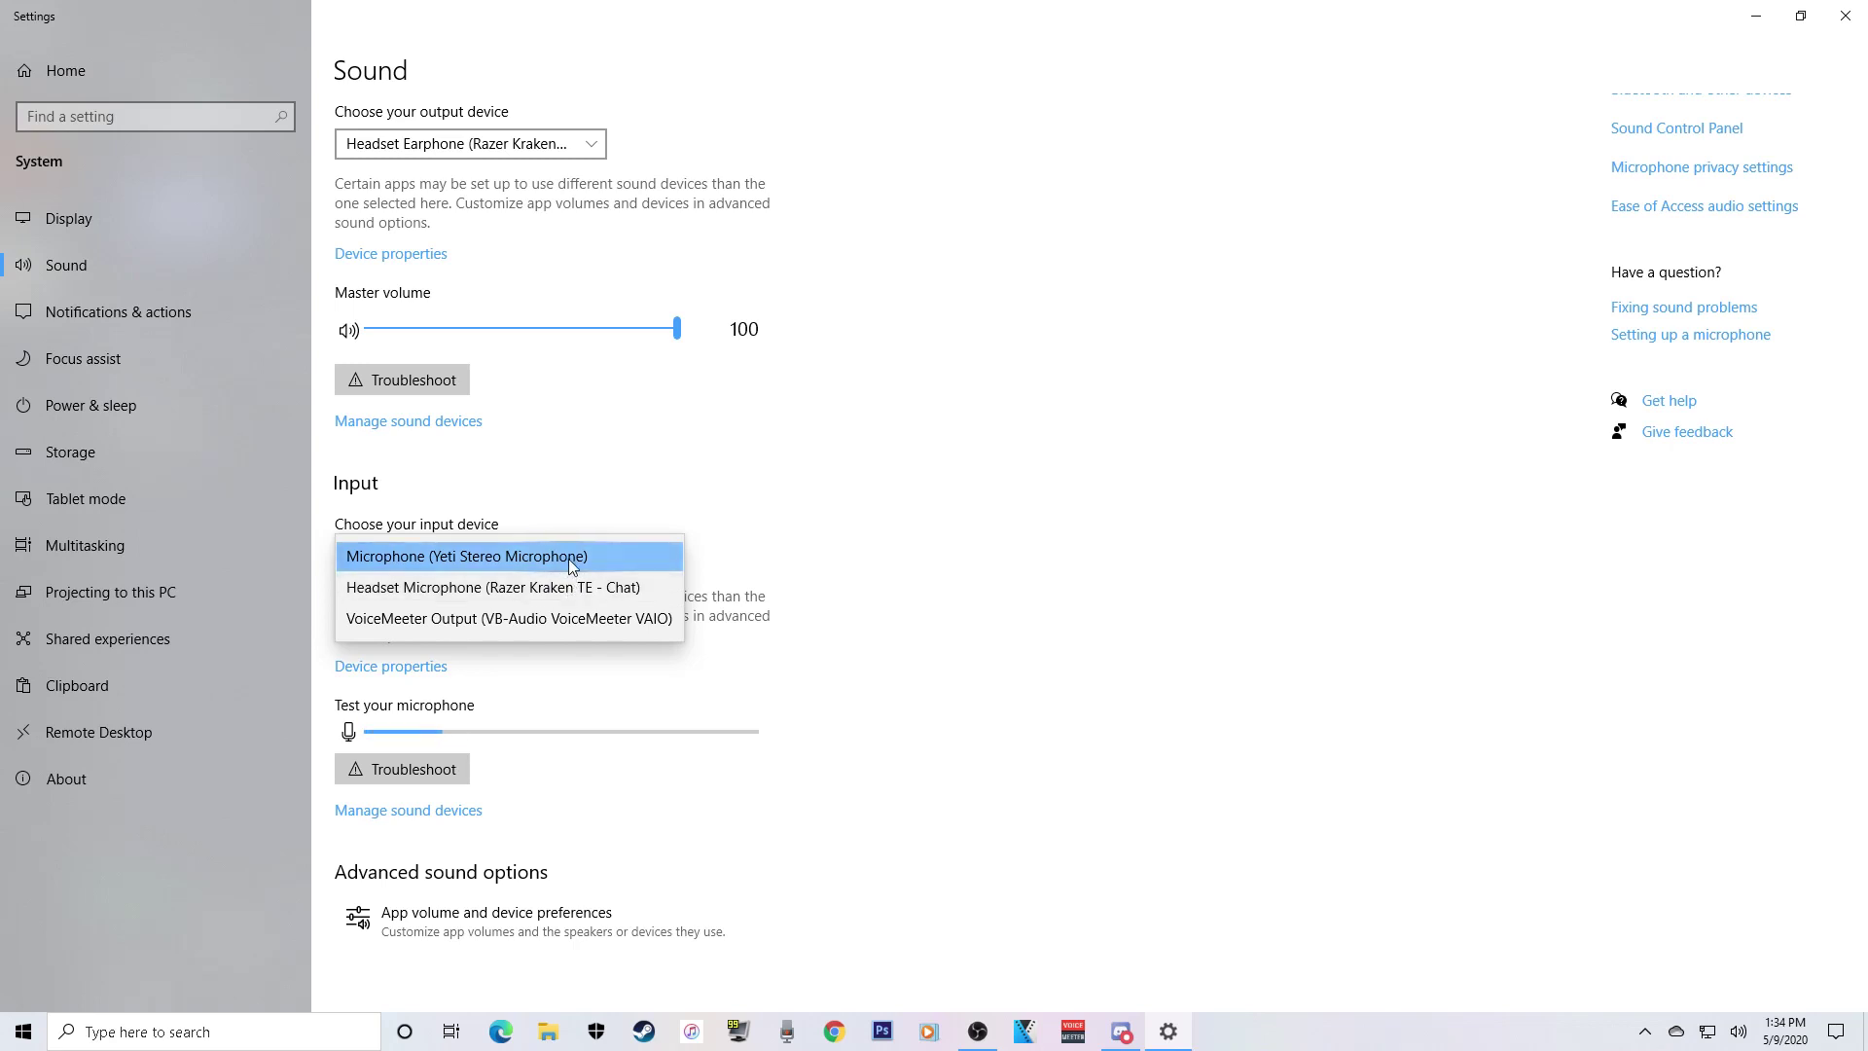
click(469, 563)
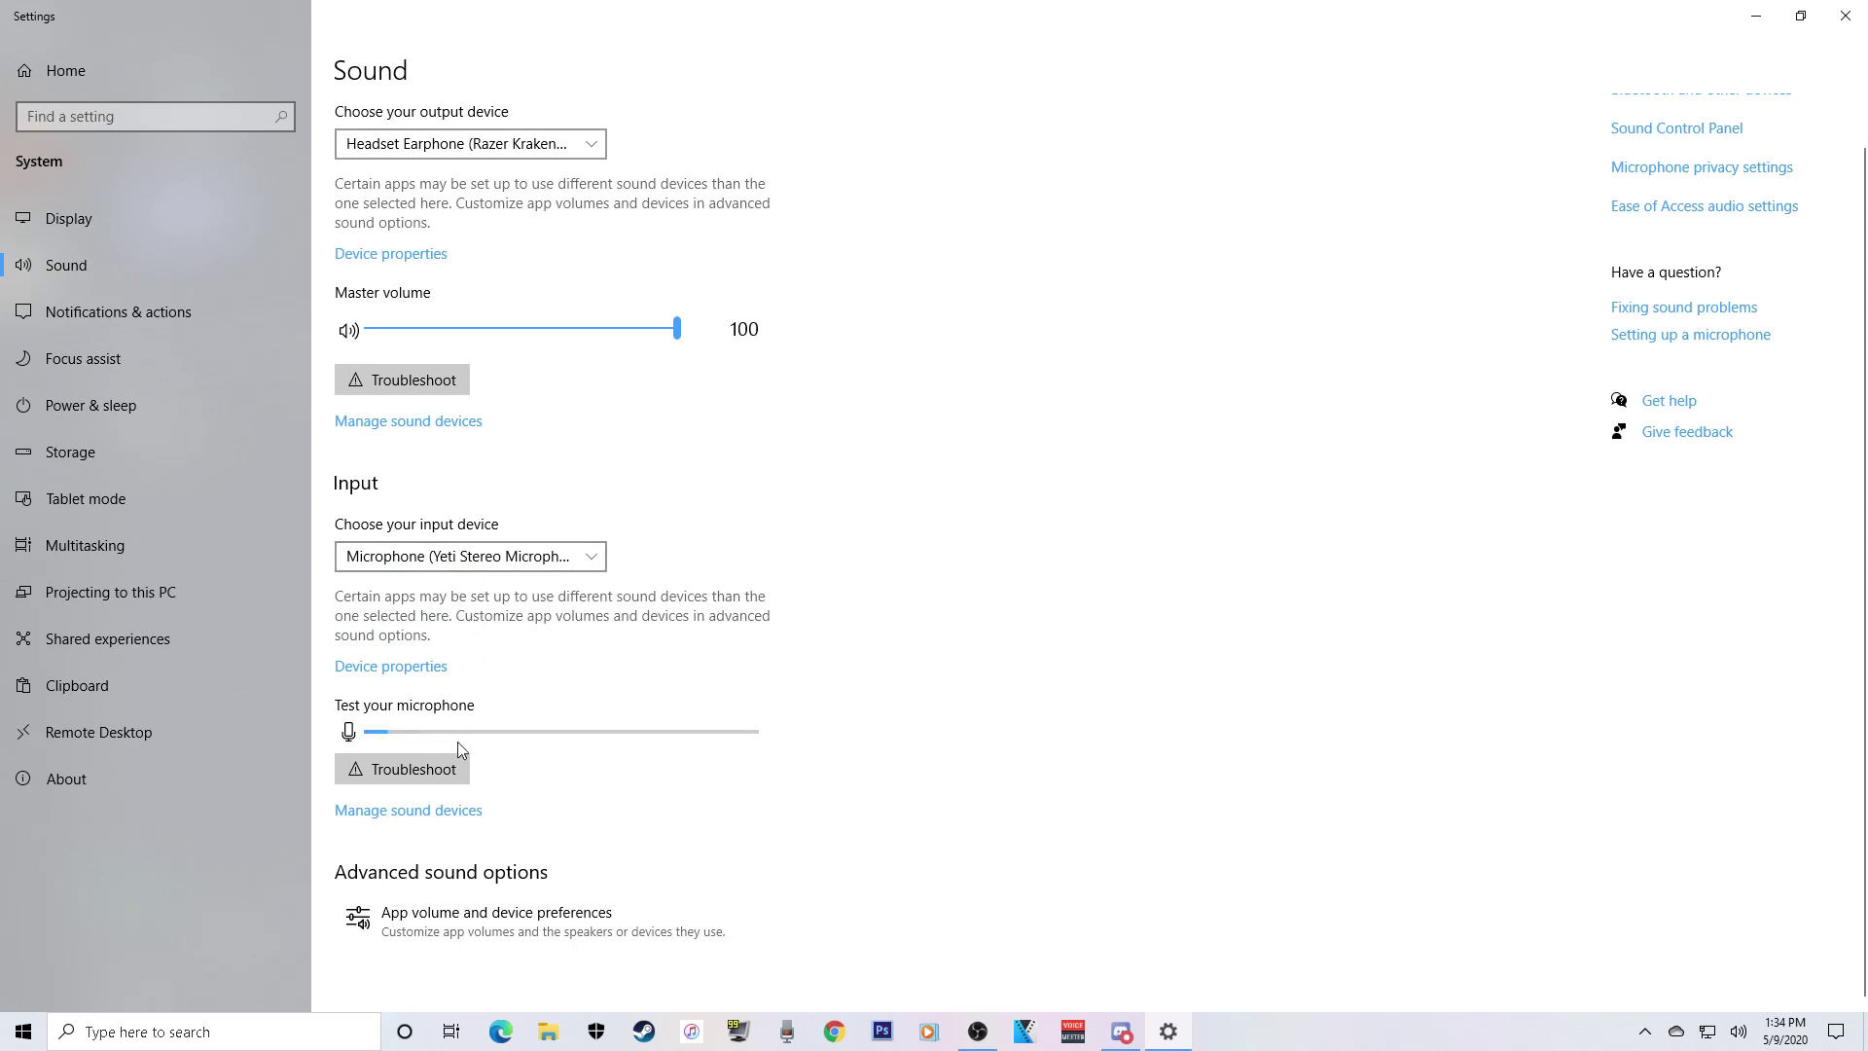